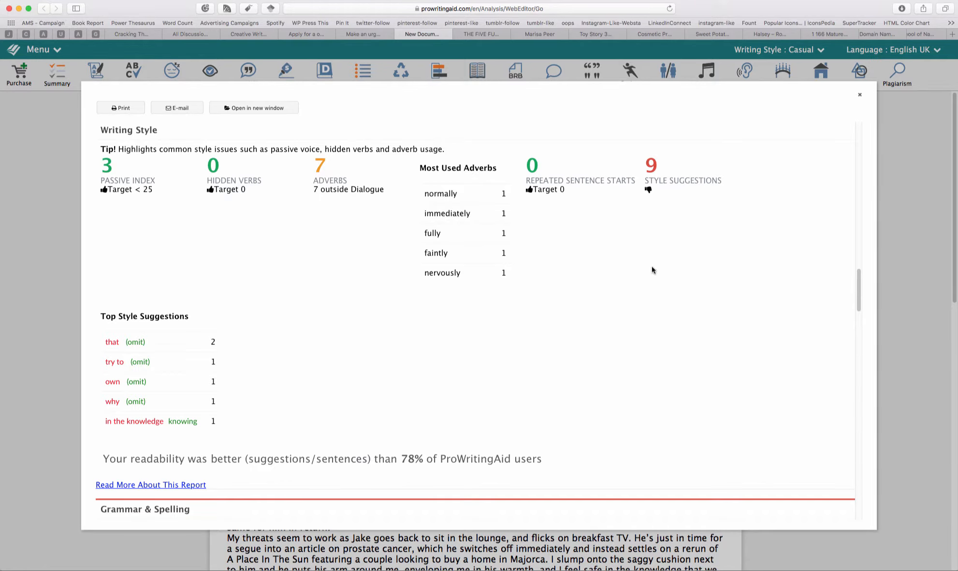
Review the summary report's Writing Style, Grammar & Spelling, Sticky Sentences, Dialogue and Pacing sections
{"action": "scroll", "coordinate": [343, 350], "scroll_direction": "down", "scroll_amount": 3}
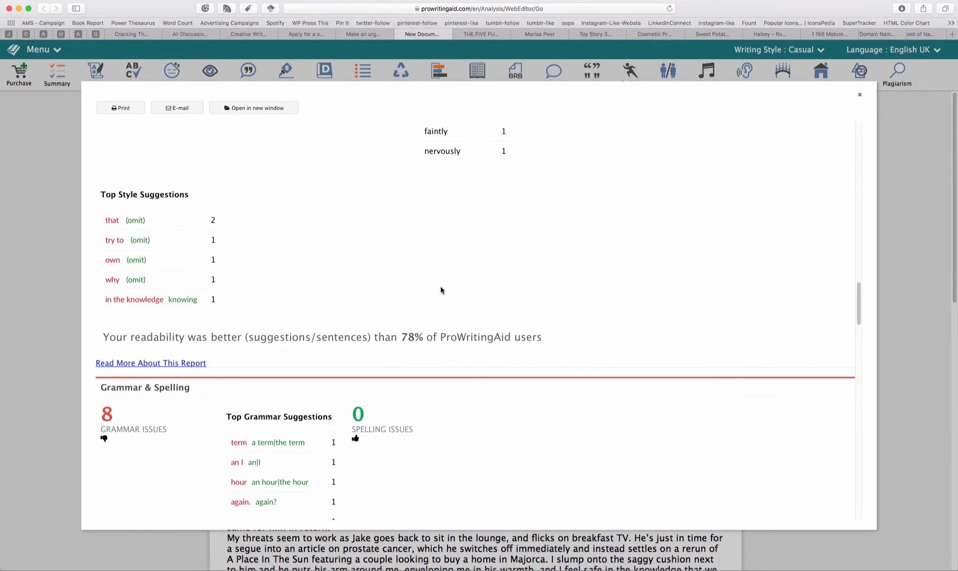
{"action": "scroll", "coordinate": [440, 286], "scroll_direction": "down", "scroll_amount": 3}
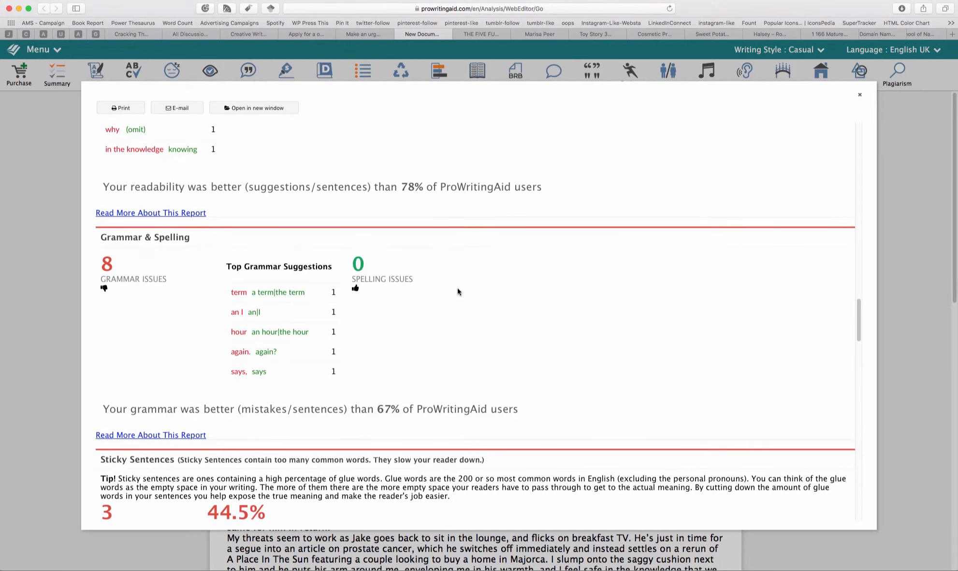
{"action": "scroll", "coordinate": [469, 294], "scroll_direction": "down", "scroll_amount": 1}
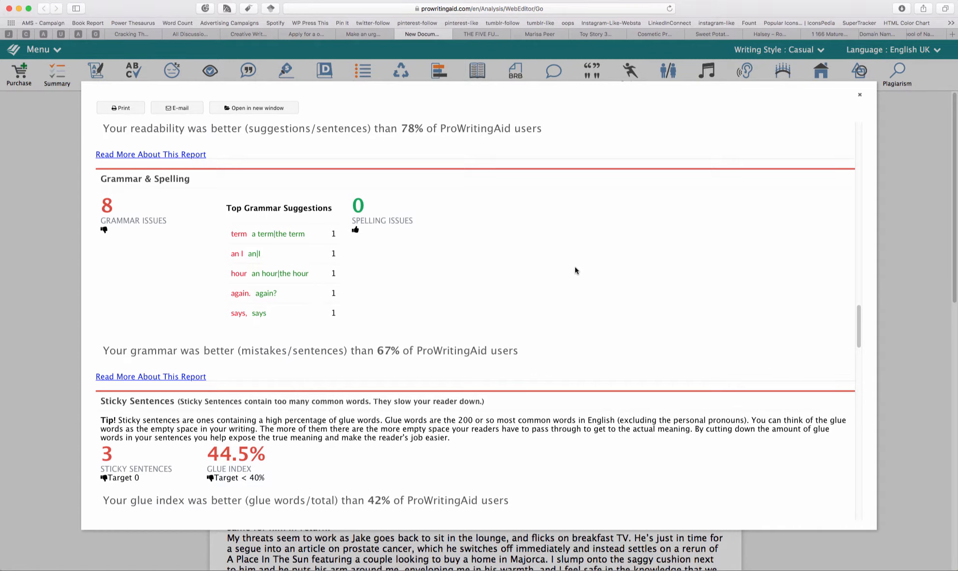
{"action": "scroll", "coordinate": [575, 270], "scroll_direction": "down", "scroll_amount": 1}
{"action": "scroll", "coordinate": [575, 270], "scroll_direction": "down", "scroll_amount": 1}
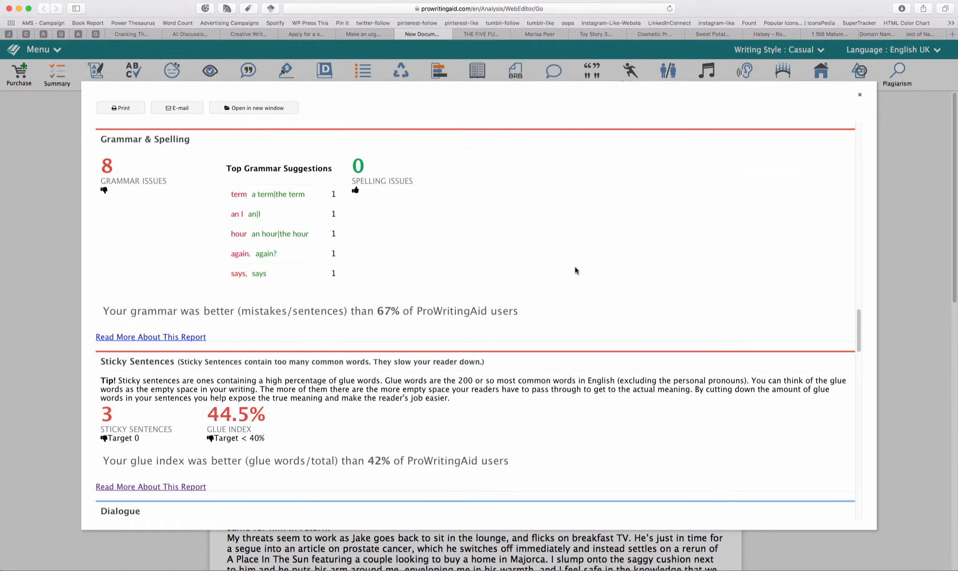
{"action": "scroll", "coordinate": [572, 269], "scroll_direction": "down", "scroll_amount": 5}
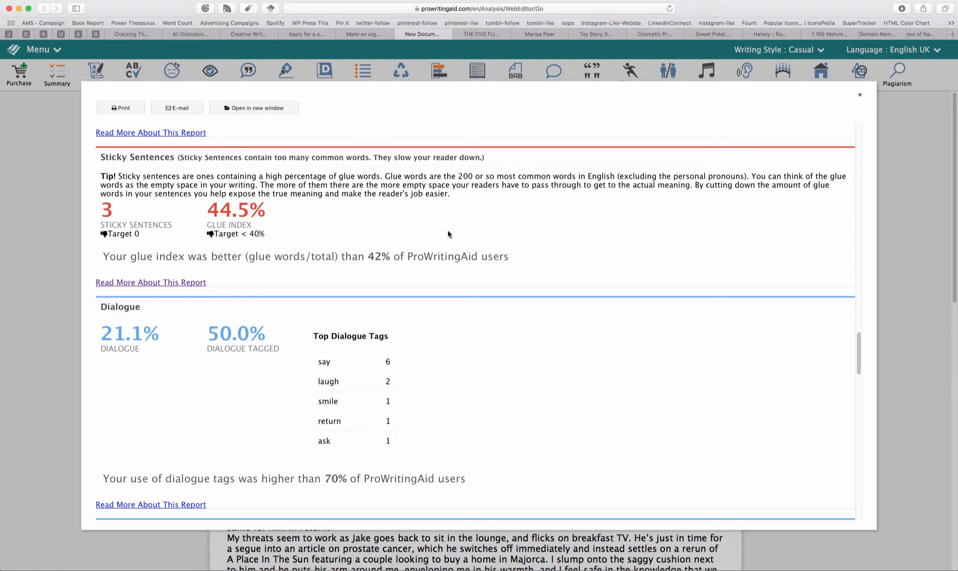
{"action": "scroll", "coordinate": [449, 235], "scroll_direction": "down", "scroll_amount": 3}
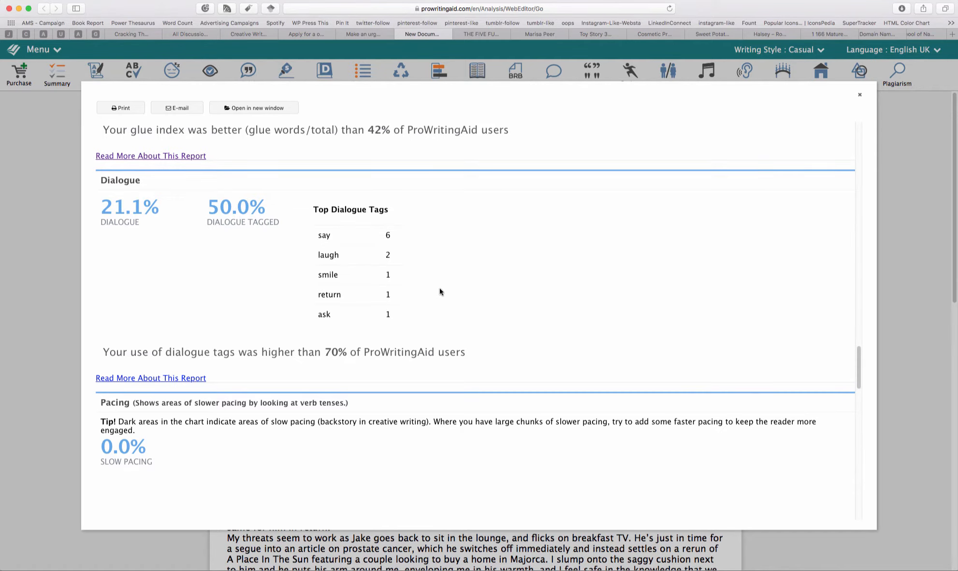
{"action": "scroll", "coordinate": [592, 266], "scroll_direction": "down", "scroll_amount": 3}
{"action": "scroll", "coordinate": [590, 266], "scroll_direction": "down", "scroll_amount": 5}
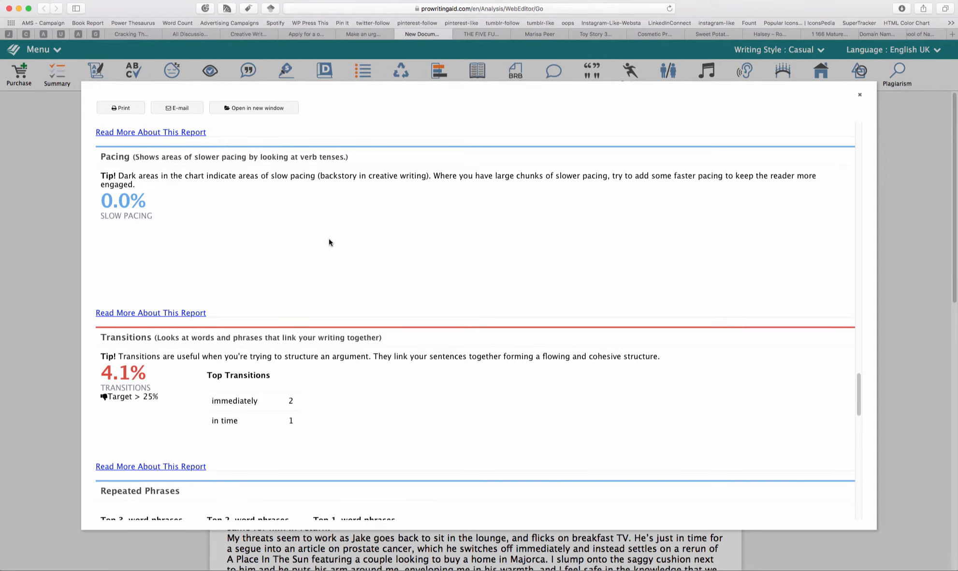
Review the summary report from Transitions through Repeated Phrases, Cliches & Redundancies, Consistency and Other Items, and close the report
{"action": "scroll", "coordinate": [372, 246], "scroll_direction": "down", "scroll_amount": 5}
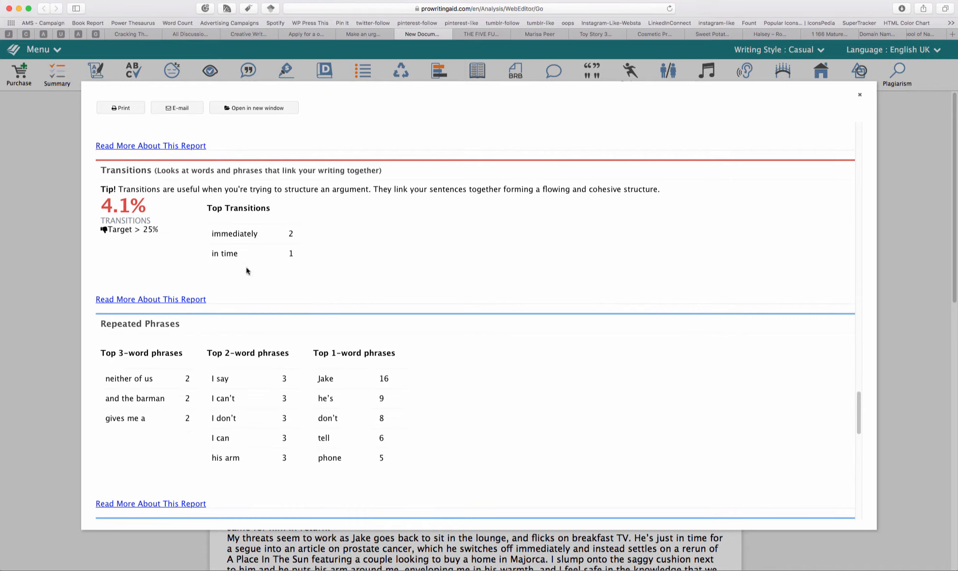
{"action": "scroll", "coordinate": [387, 248], "scroll_direction": "down", "scroll_amount": 5}
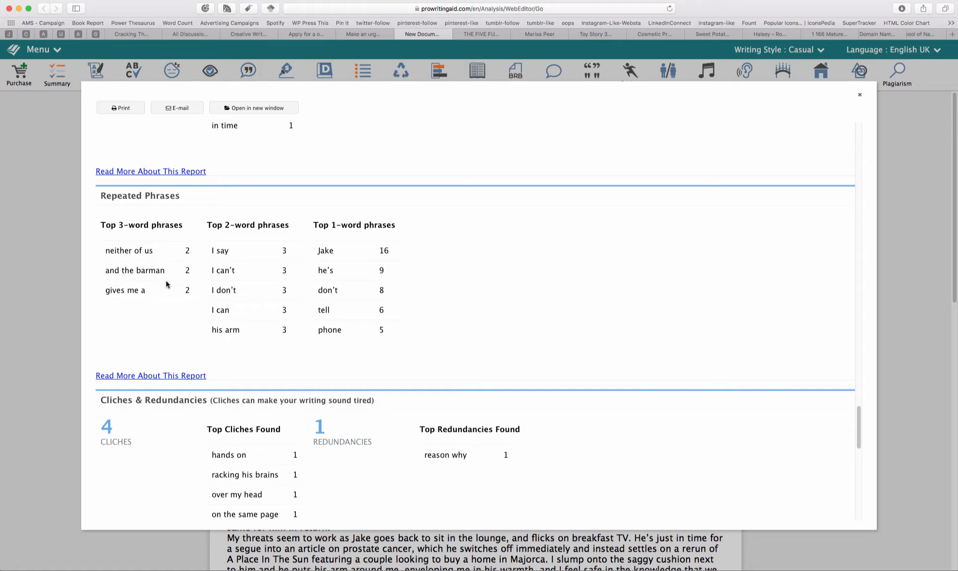
{"action": "scroll", "coordinate": [515, 262], "scroll_direction": "down", "scroll_amount": 5}
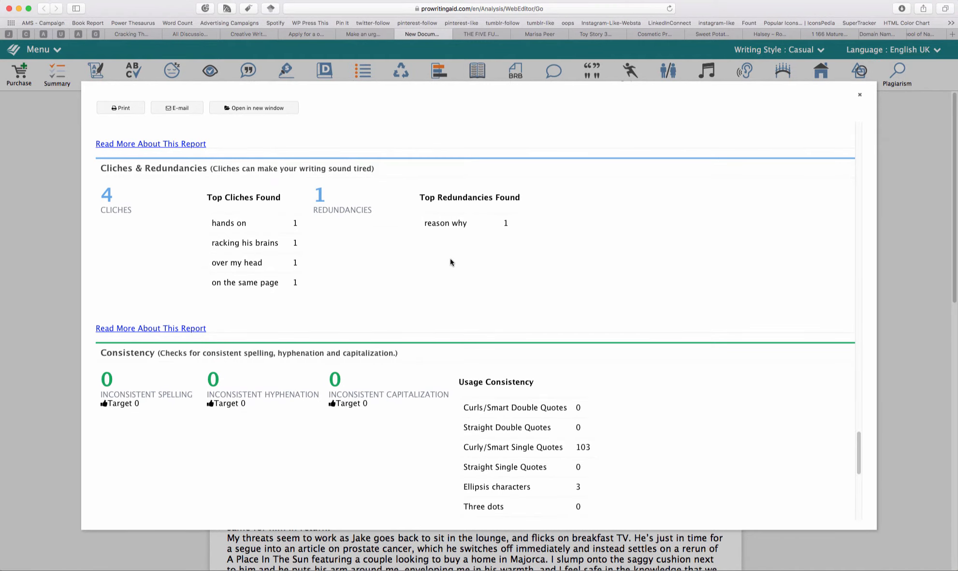
{"action": "scroll", "coordinate": [538, 259], "scroll_direction": "down", "scroll_amount": 3}
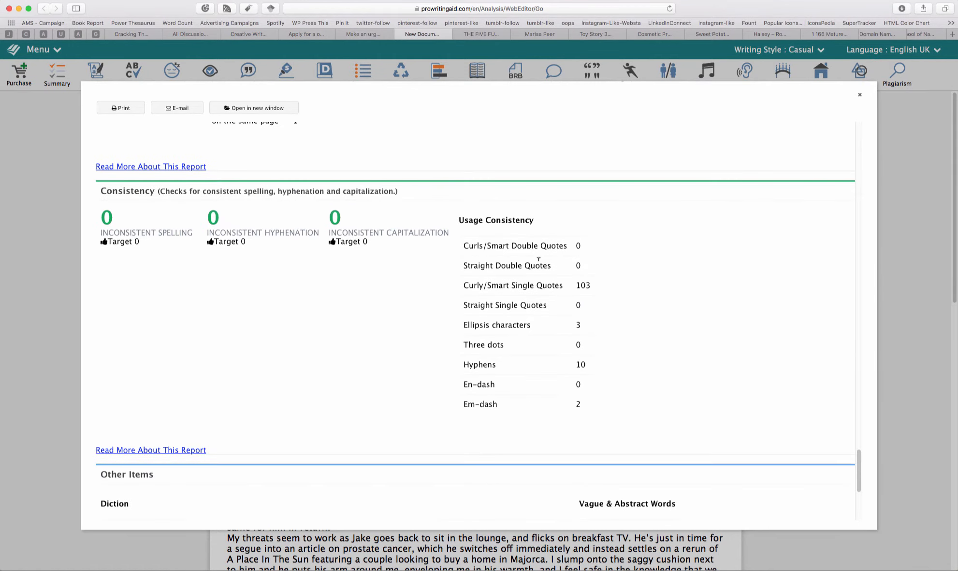
{"action": "scroll", "coordinate": [637, 279], "scroll_direction": "down", "scroll_amount": 1}
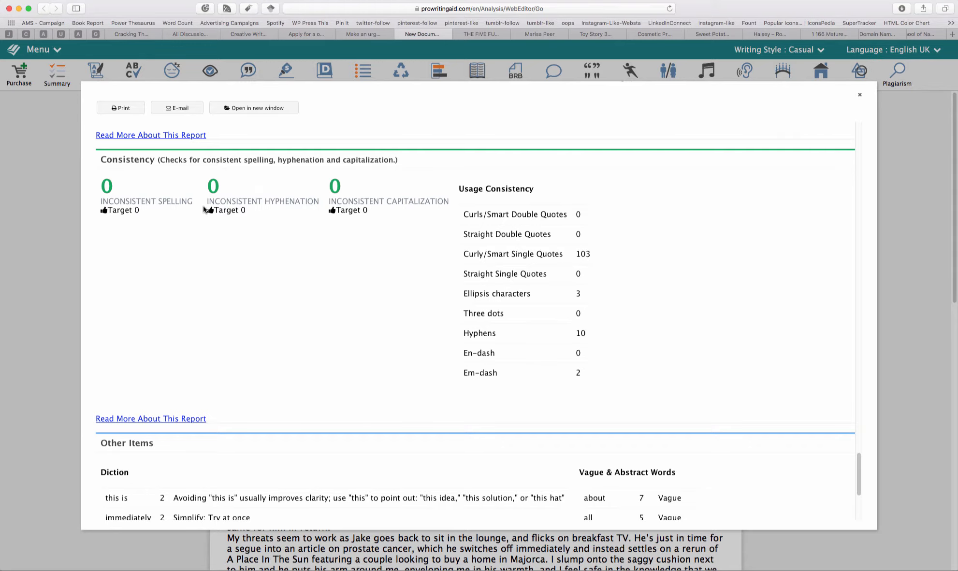
{"action": "scroll", "coordinate": [434, 256], "scroll_direction": "down", "scroll_amount": 4}
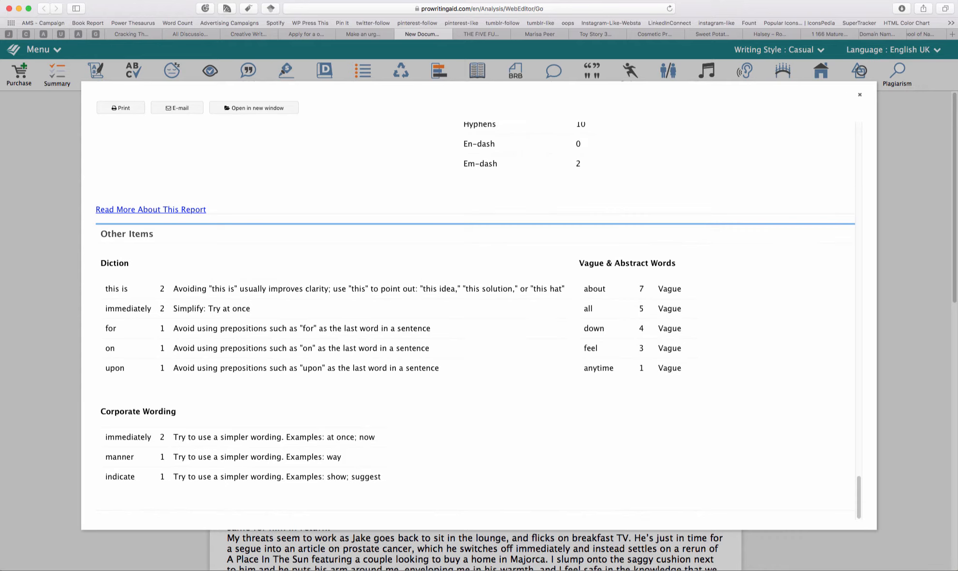
{"action": "left_click", "coordinate": [169, 111]}
{"action": "left_click", "coordinate": [859, 95]}
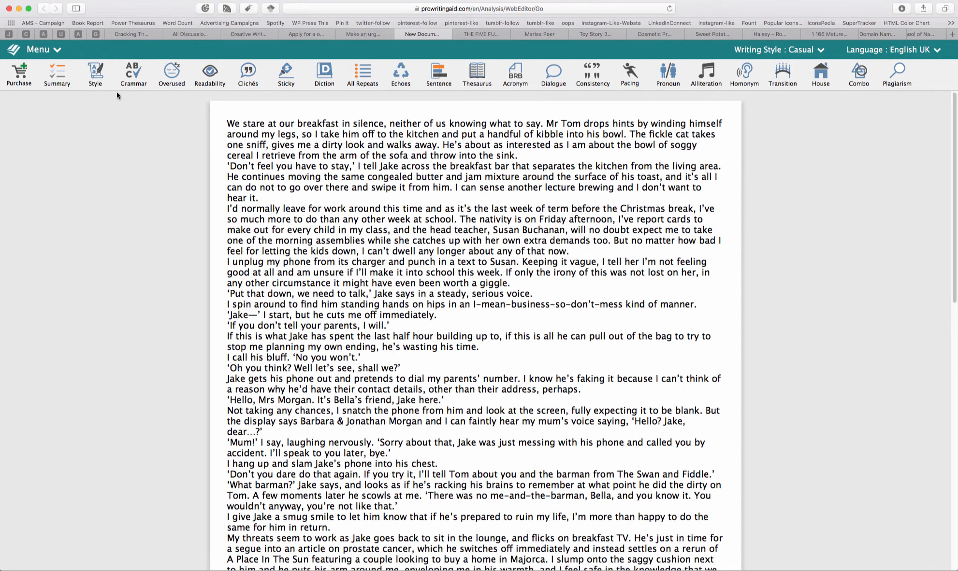
Run the Grammar check, expand its issue list, and inspect the suggestions for "an I" and "term" in the text
{"action": "left_click", "coordinate": [133, 75]}
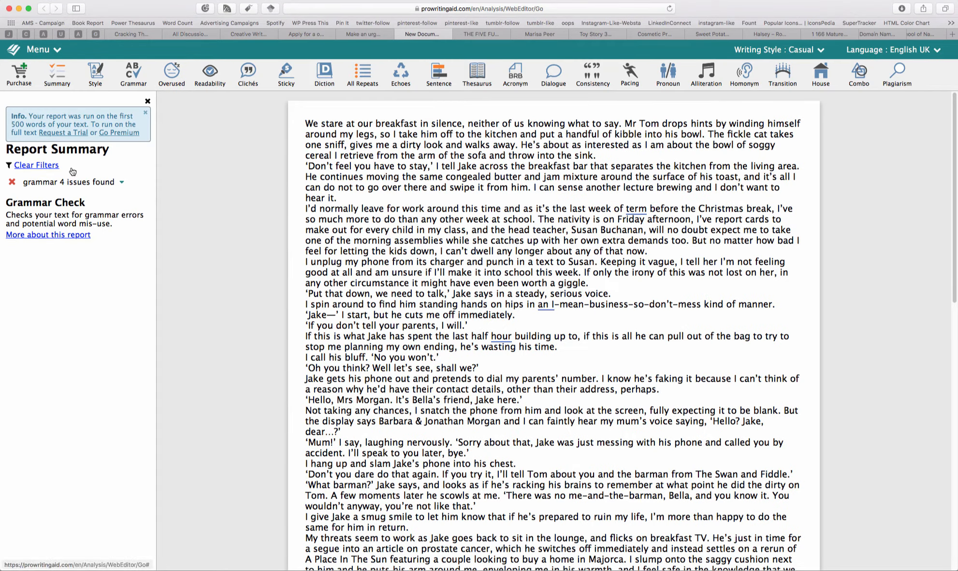
{"action": "left_click", "coordinate": [122, 182]}
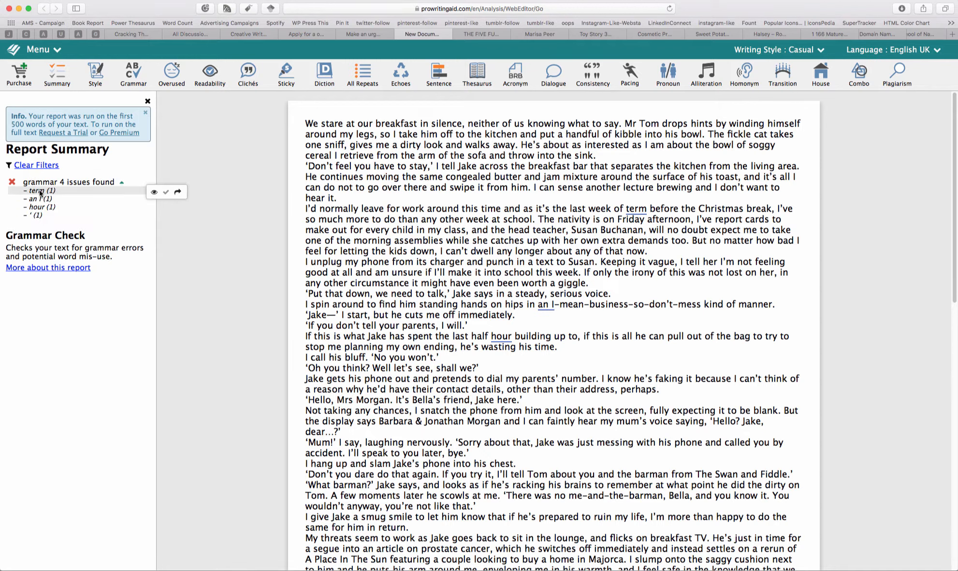
{"action": "left_click", "coordinate": [539, 309]}
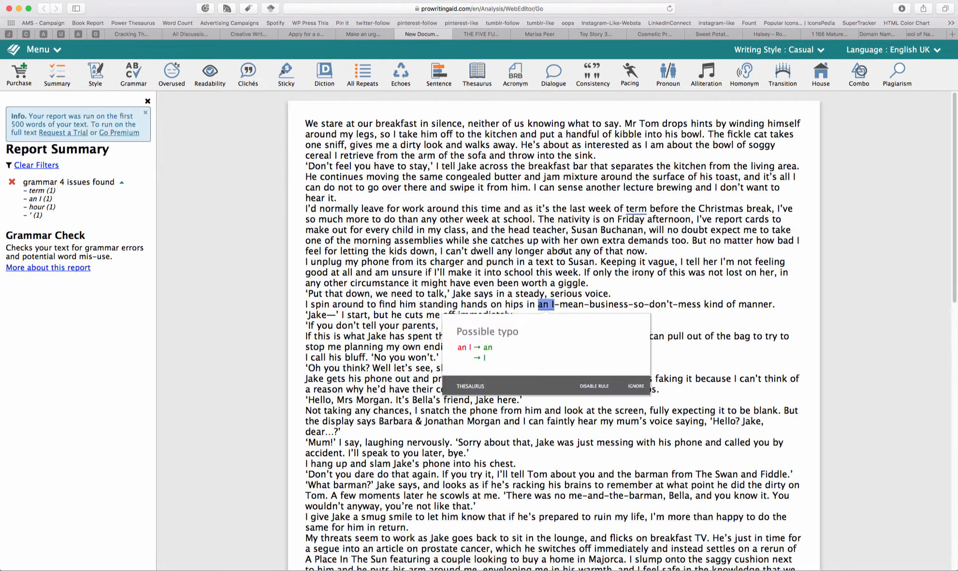
{"action": "left_click", "coordinate": [637, 209]}
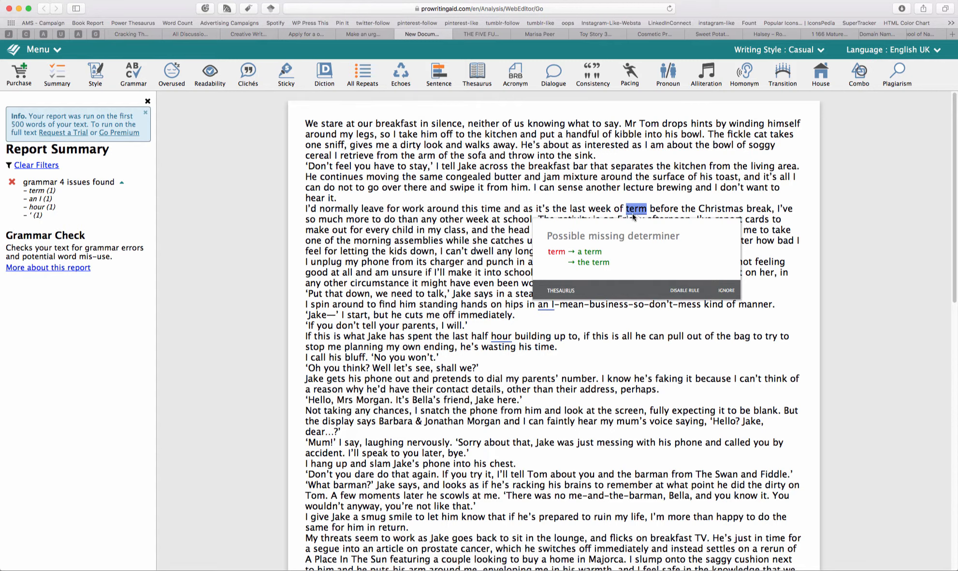
{"action": "left_click", "coordinate": [563, 213]}
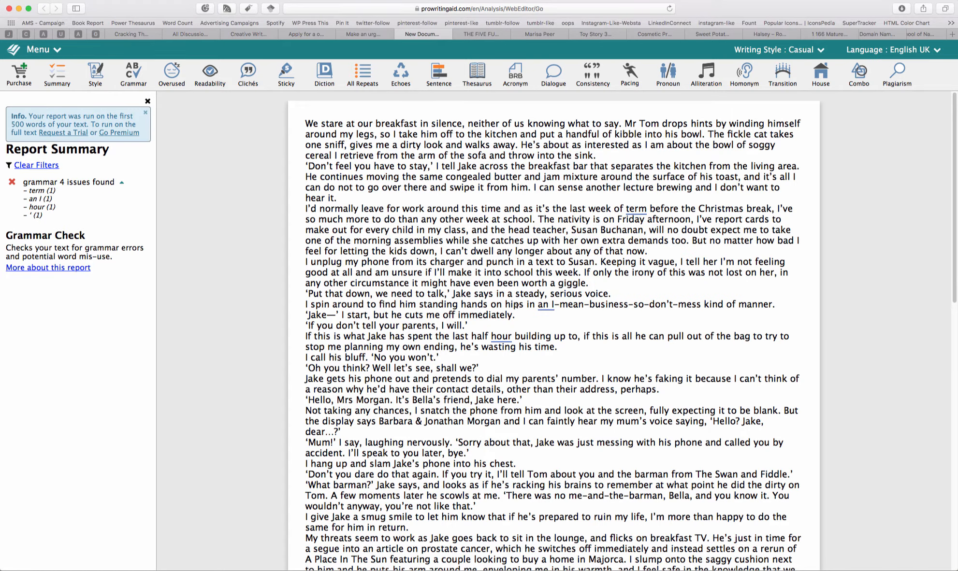
Replace the flagged word "hour" in "the last half hour" with the suggestion "an hour"
{"action": "mouse_move", "coordinate": [544, 304]}
{"action": "mouse_move", "coordinate": [506, 339]}
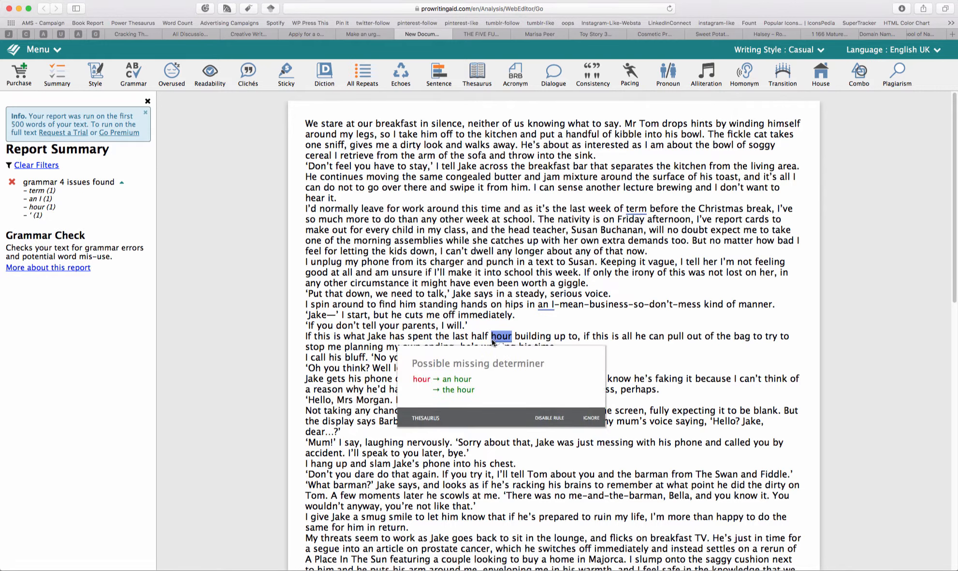
{"action": "left_click", "coordinate": [463, 383]}
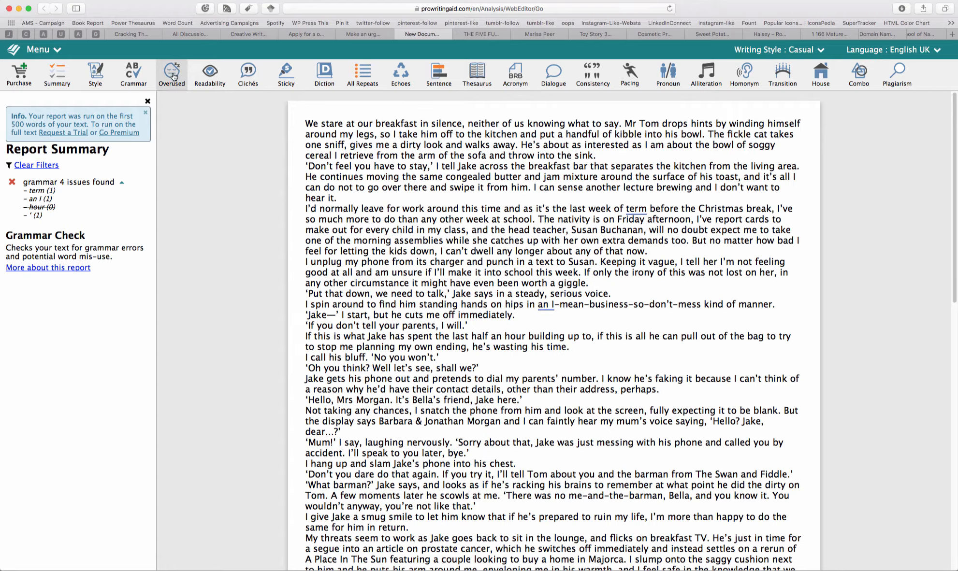
Run the Overused words check and list the individual words under the it/there and -ly adverb categories
{"action": "left_click", "coordinate": [174, 87]}
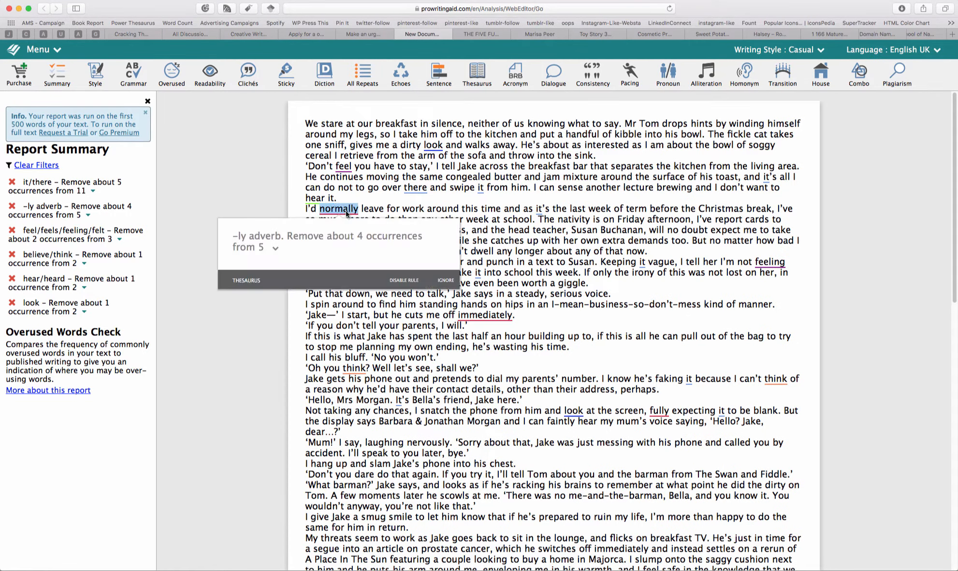
{"action": "left_click", "coordinate": [91, 191]}
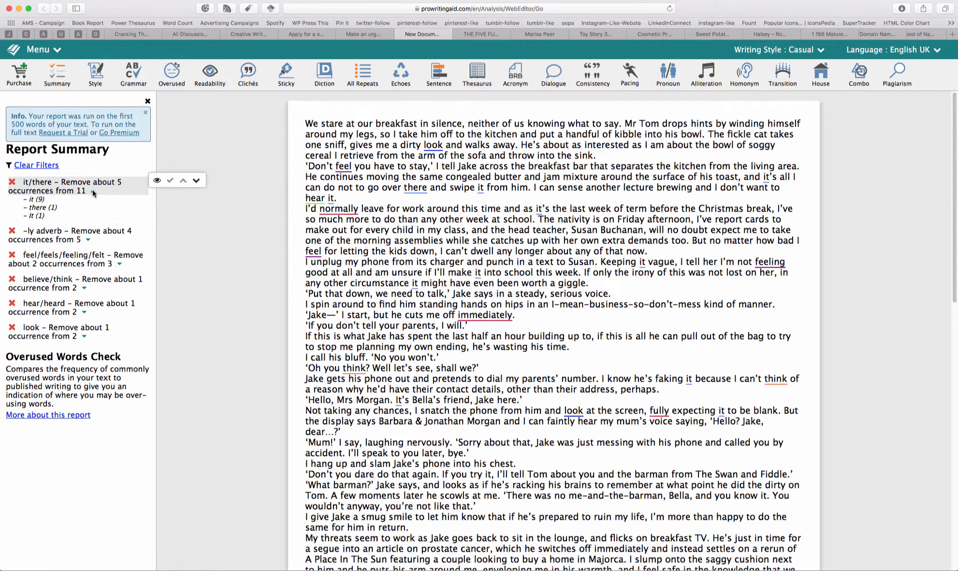
{"action": "left_click", "coordinate": [89, 240]}
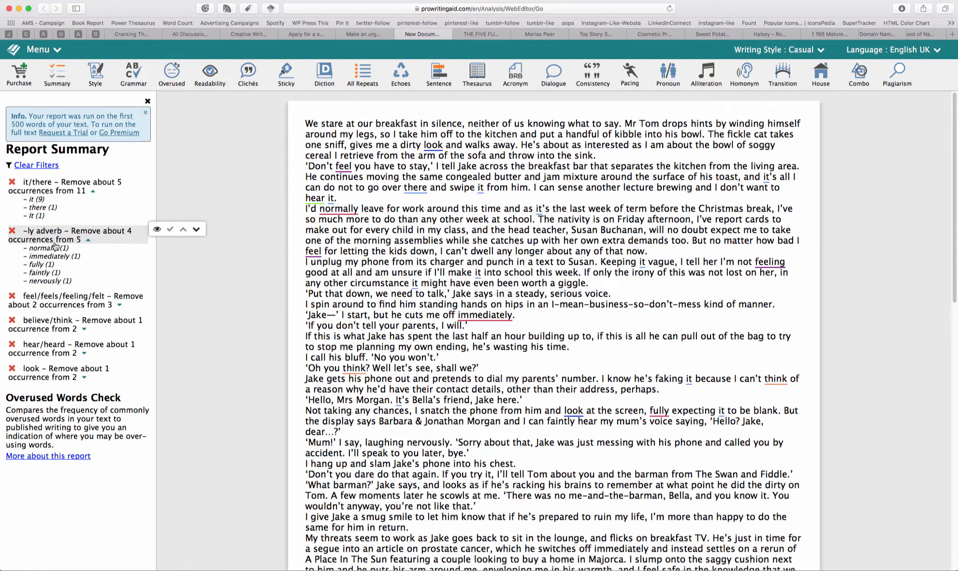
{"action": "mouse_move", "coordinate": [49, 251]}
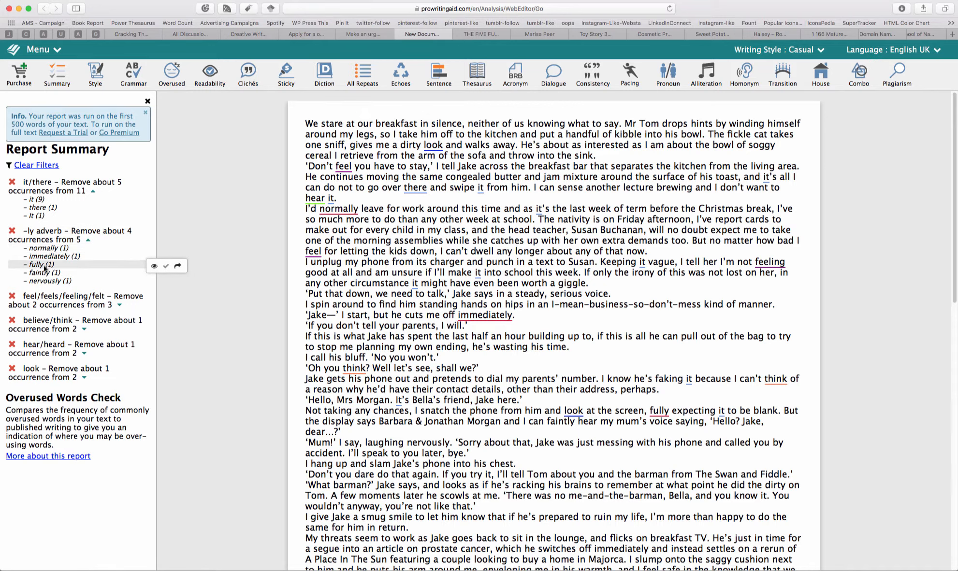
{"action": "mouse_move", "coordinate": [42, 281]}
{"action": "mouse_move", "coordinate": [88, 239]}
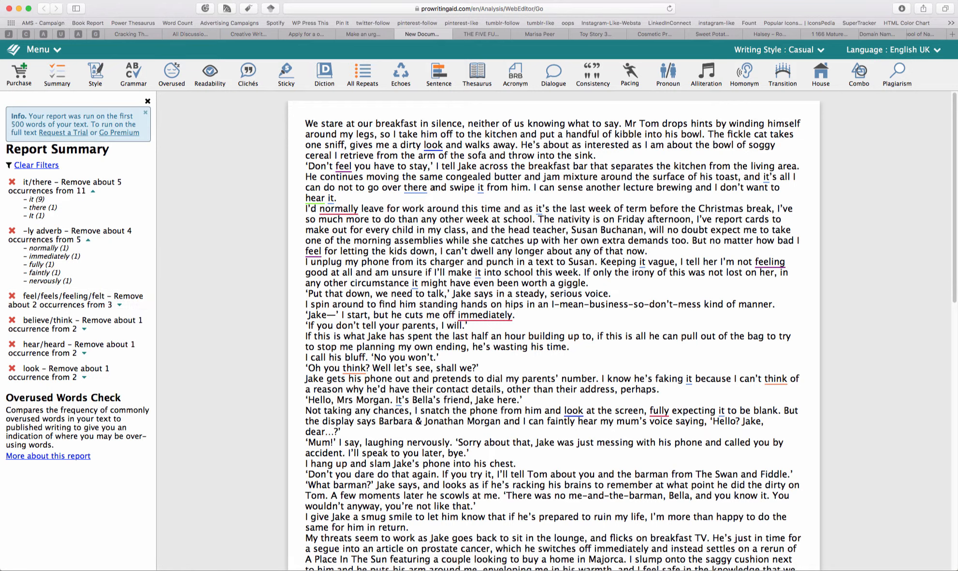
Inspect the overused-word notes for "there" and "immediately", read the full explanation on adverb overuse, and dismiss it
{"action": "left_click", "coordinate": [415, 188]}
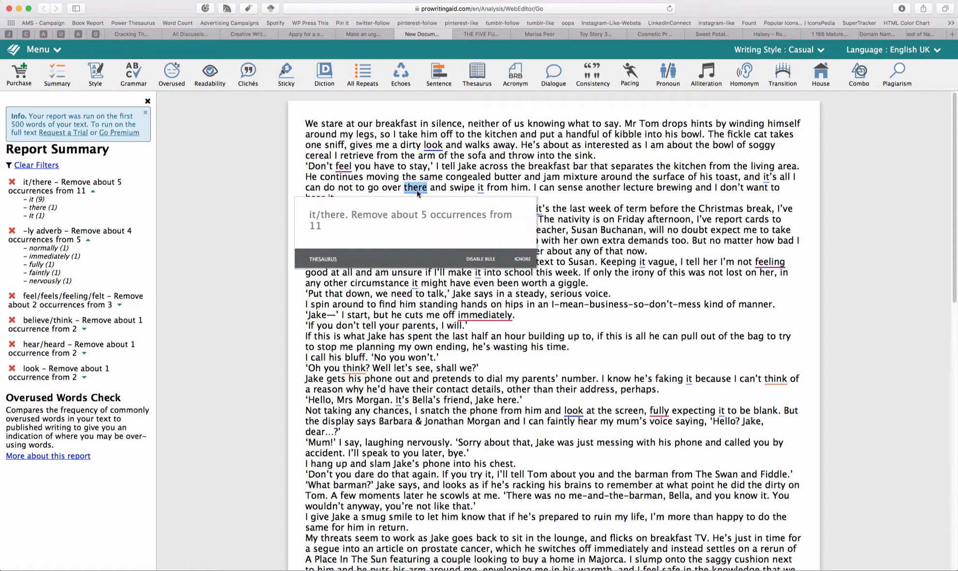
{"action": "left_click", "coordinate": [491, 317]}
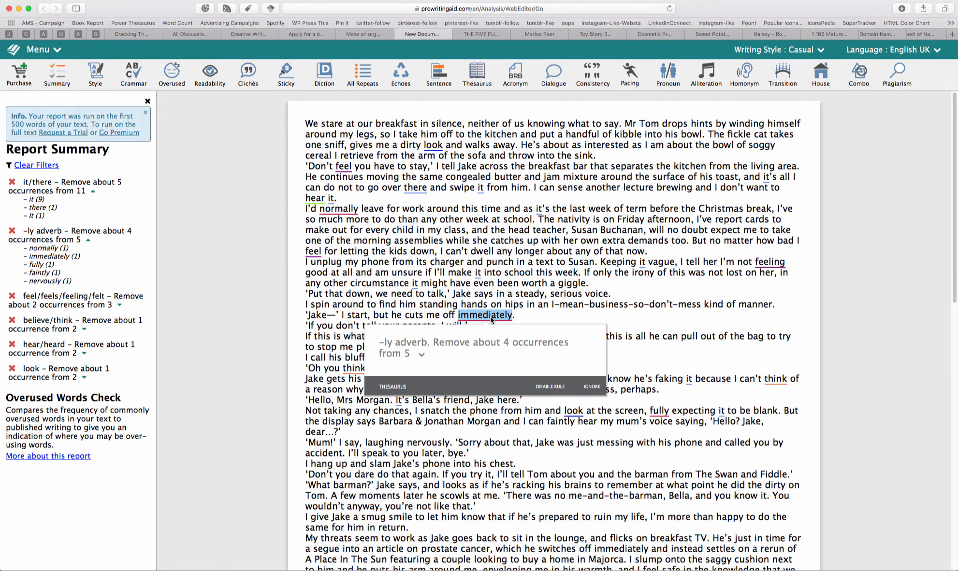
{"action": "left_click", "coordinate": [422, 355]}
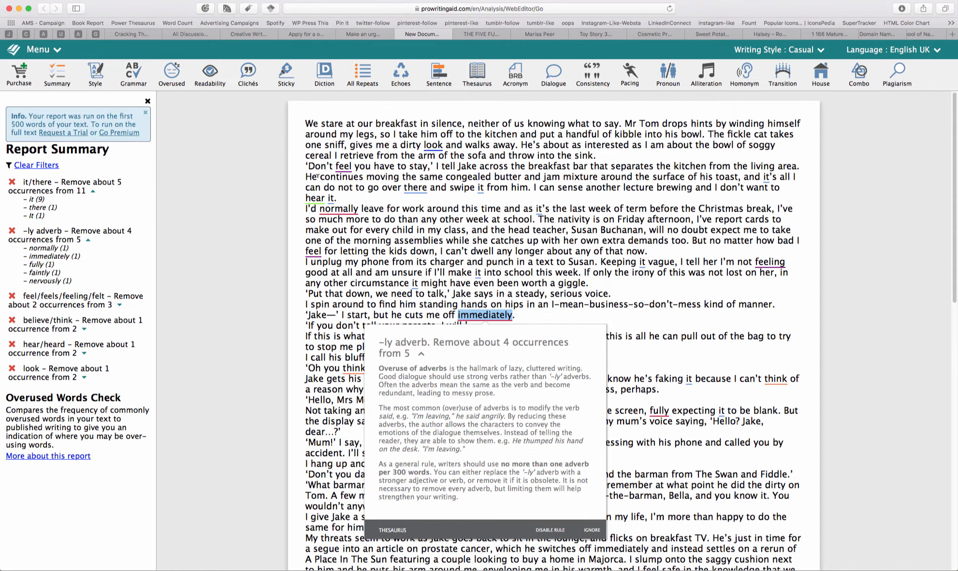
{"action": "left_click", "coordinate": [278, 109]}
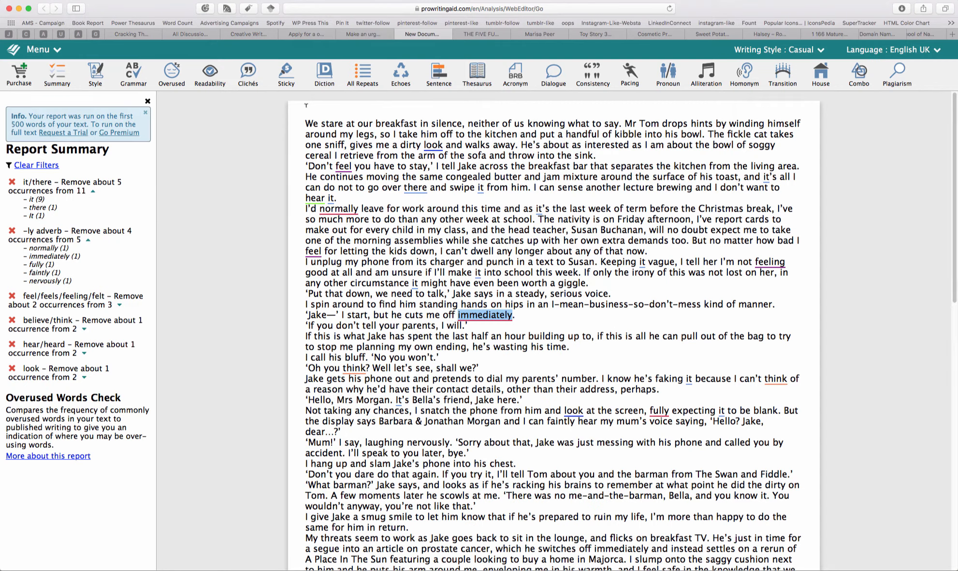
Run the All Repeats check, list the frequent 2 word phrases, and locate both occurrences of "phone from" in the text
{"action": "left_click", "coordinate": [362, 75]}
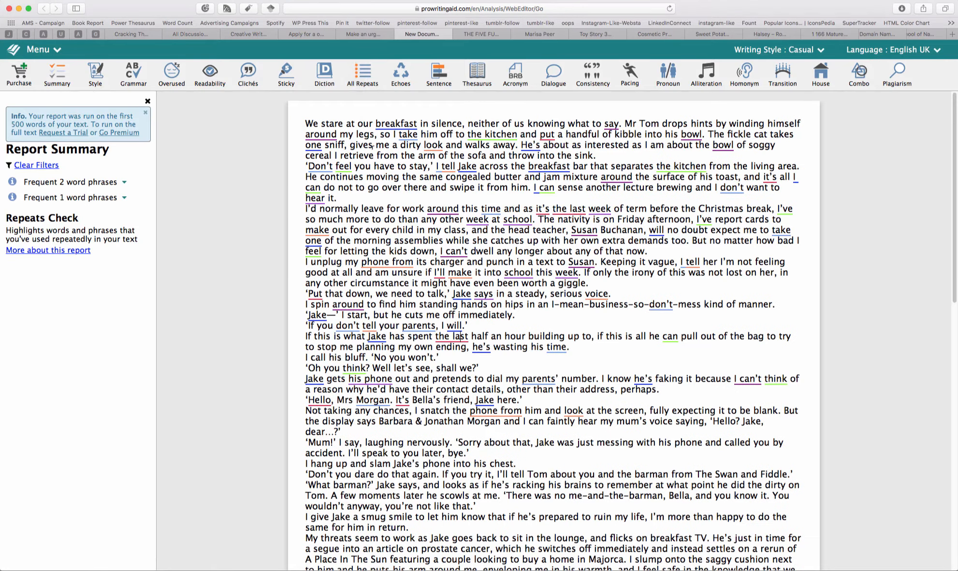
{"action": "left_click", "coordinate": [125, 182]}
{"action": "left_click", "coordinate": [400, 263]}
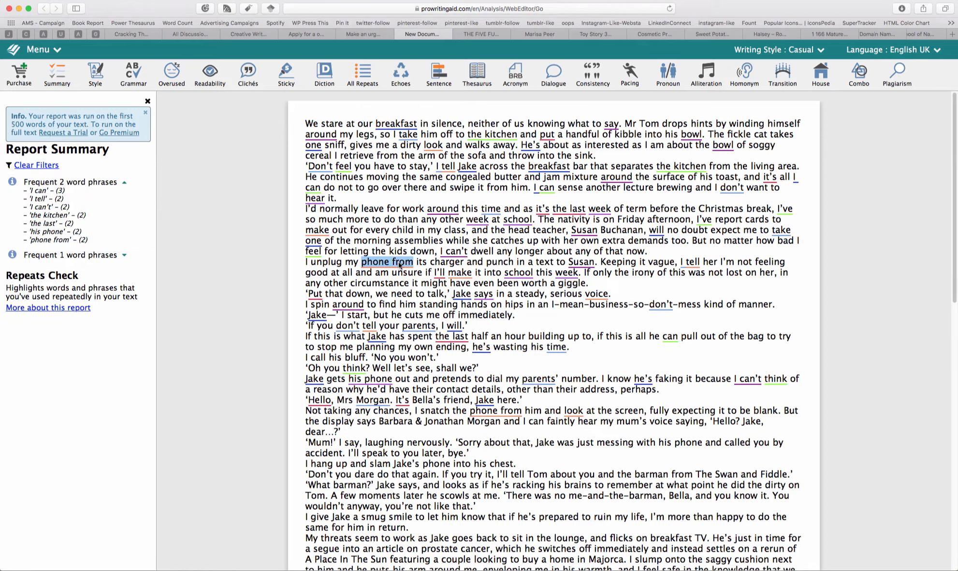
{"action": "mouse_move", "coordinate": [63, 241]}
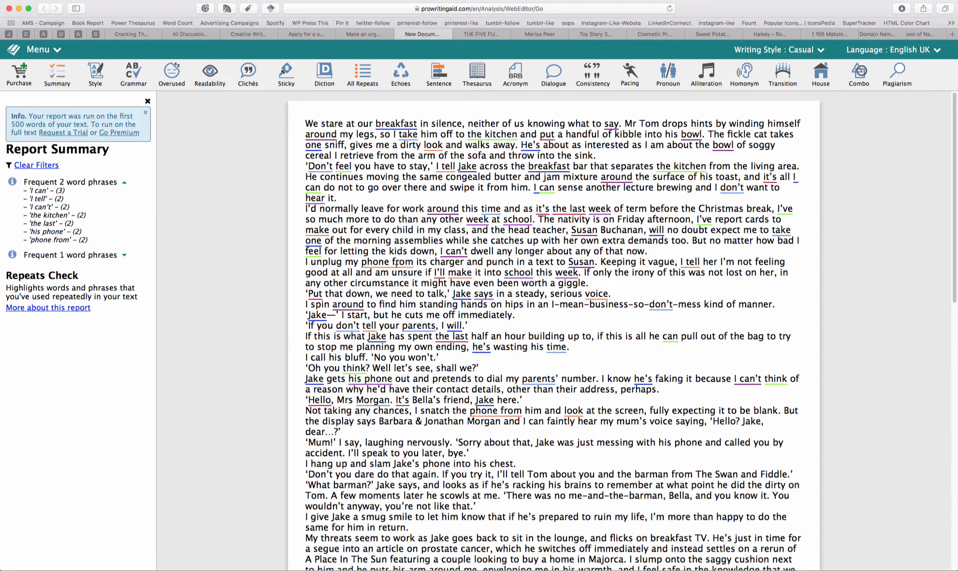
{"action": "left_click", "coordinate": [395, 262]}
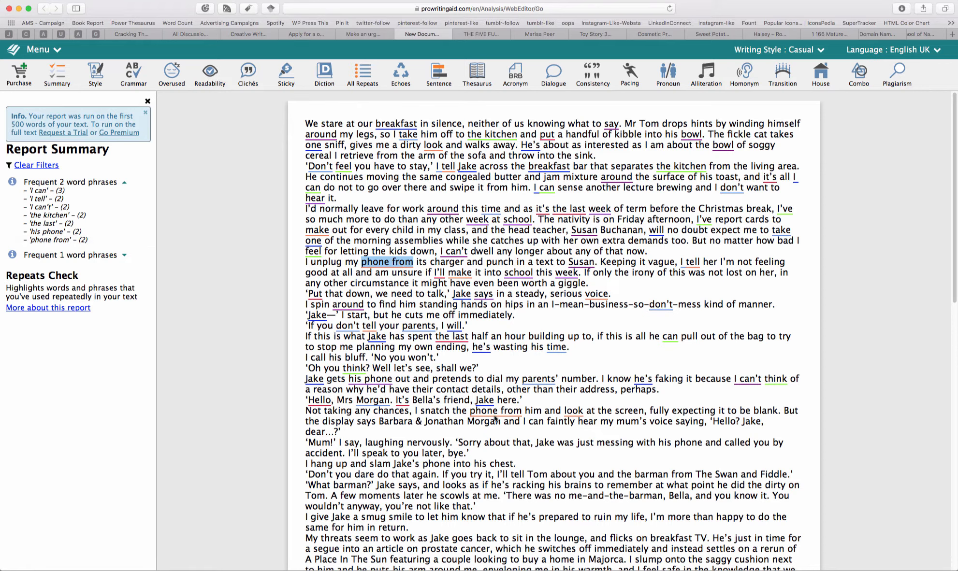
{"action": "left_click", "coordinate": [487, 411]}
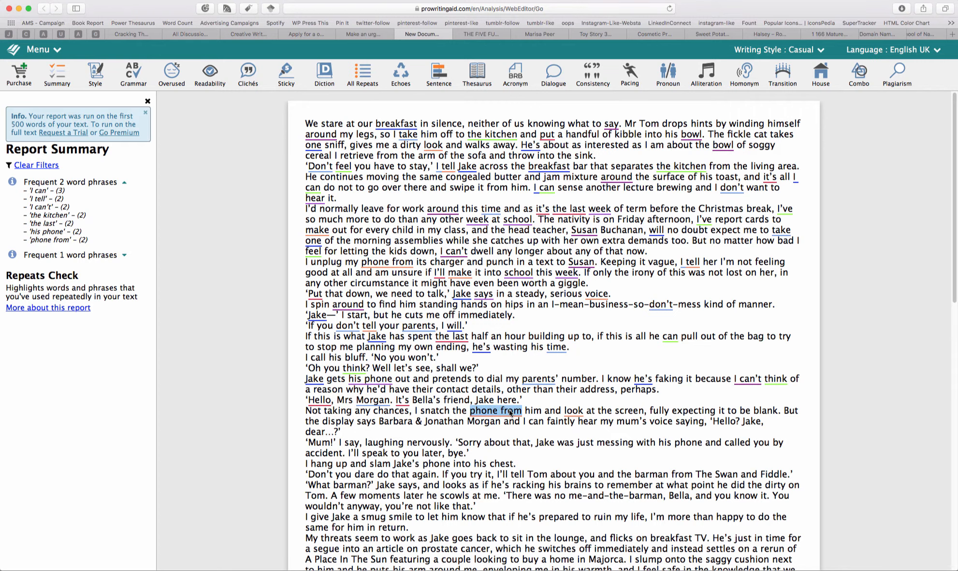
Replace "phone" with "mobile" in the sentence "I snatch the phone from him"
{"action": "double_click", "coordinate": [485, 412]}
{"action": "type", "text": "mo"}
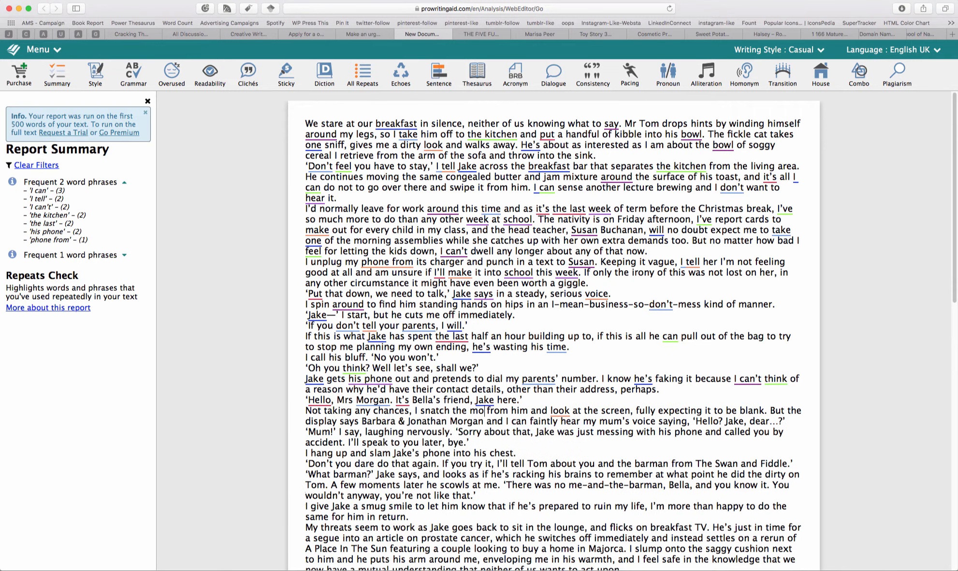
{"action": "type", "text": "bile"}
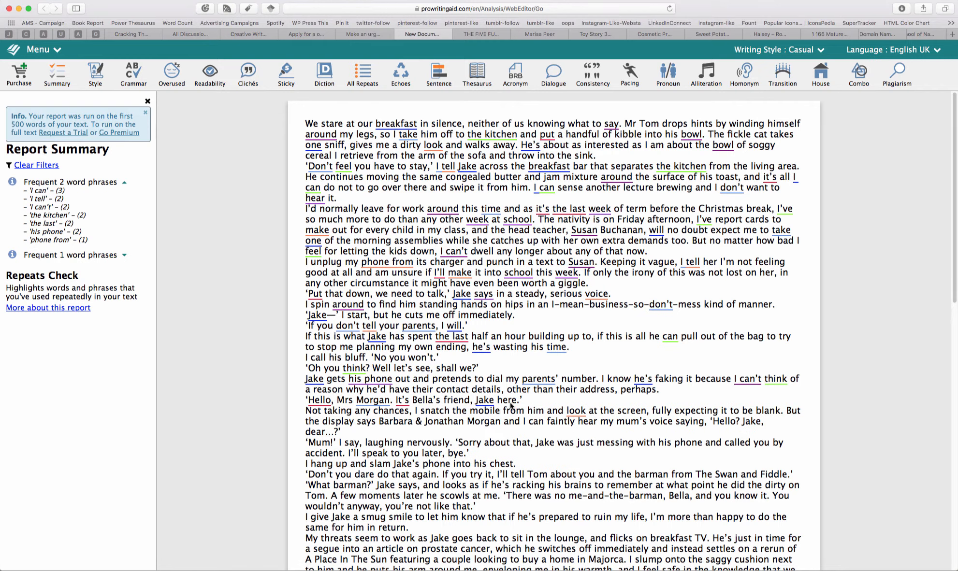
{"action": "mouse_move", "coordinate": [42, 241]}
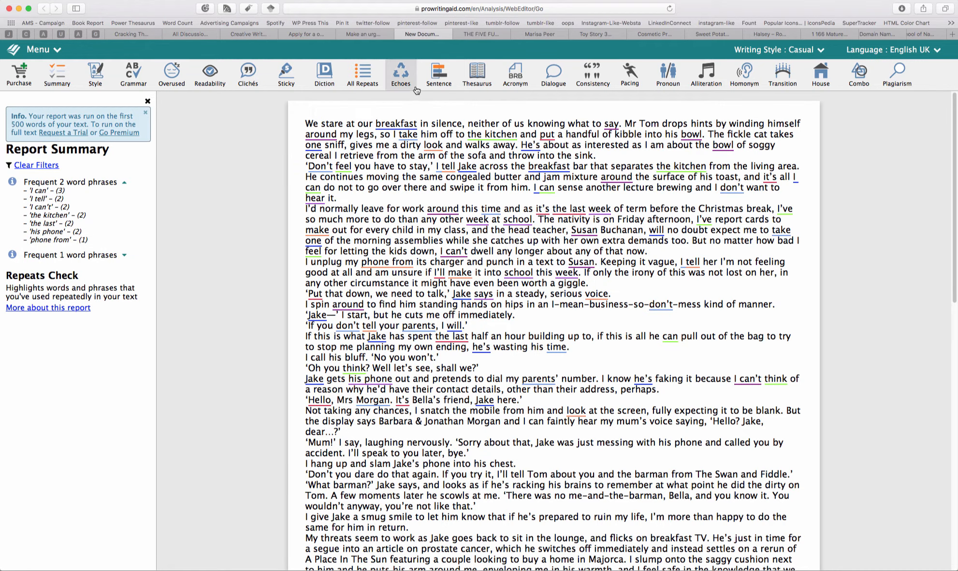
Run the Sentence check, look through the sentence length charts, and inspect the long-sentence note on "I'd normally leave for work"
{"action": "left_click", "coordinate": [441, 76]}
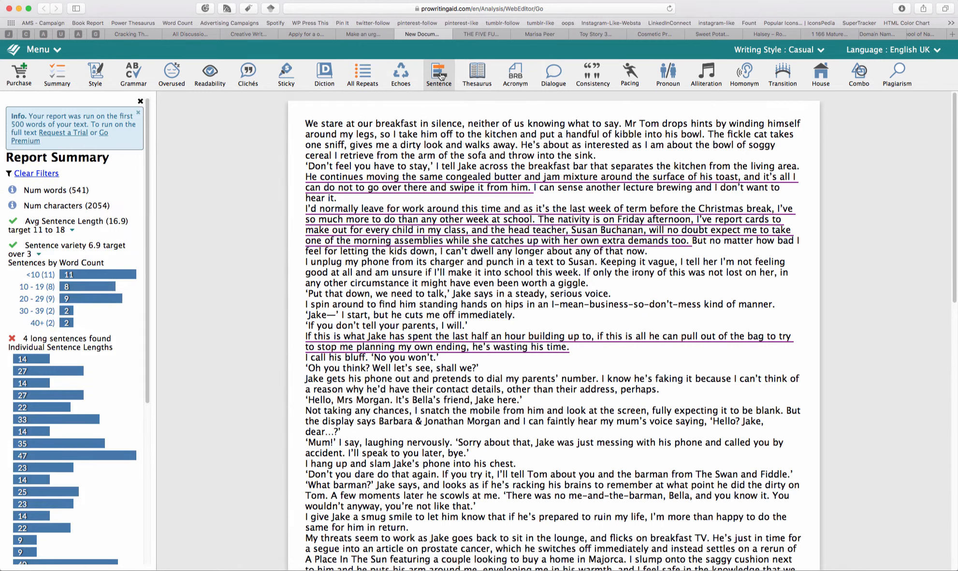
{"action": "scroll", "coordinate": [98, 399], "scroll_direction": "down", "scroll_amount": 5}
{"action": "scroll", "coordinate": [98, 399], "scroll_direction": "up", "scroll_amount": 5}
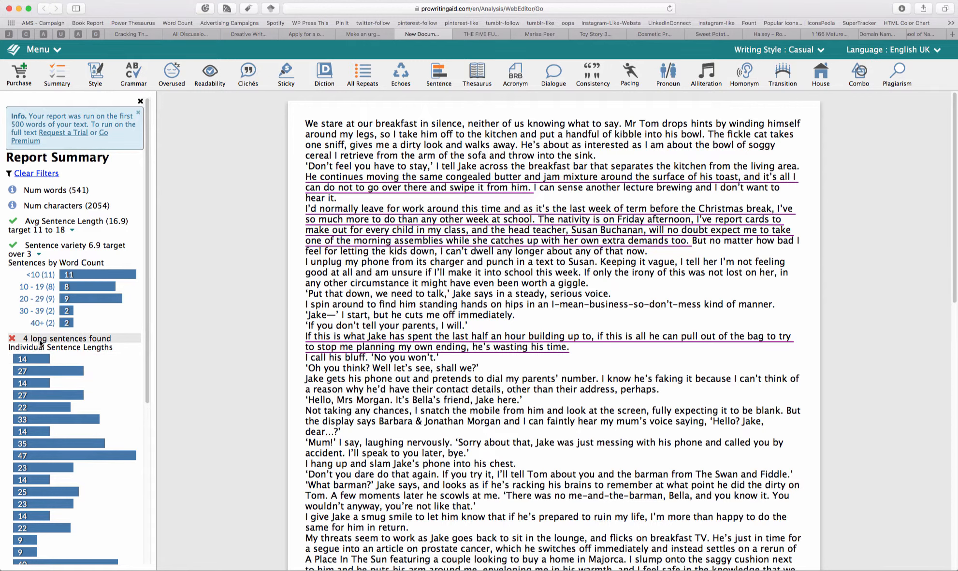
{"action": "mouse_move", "coordinate": [453, 204]}
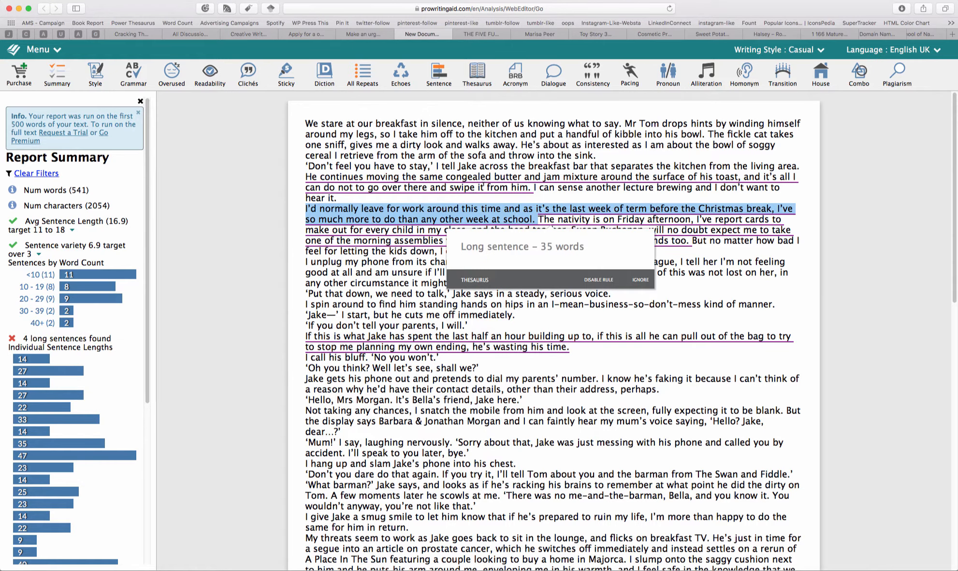
{"action": "mouse_move", "coordinate": [483, 184]}
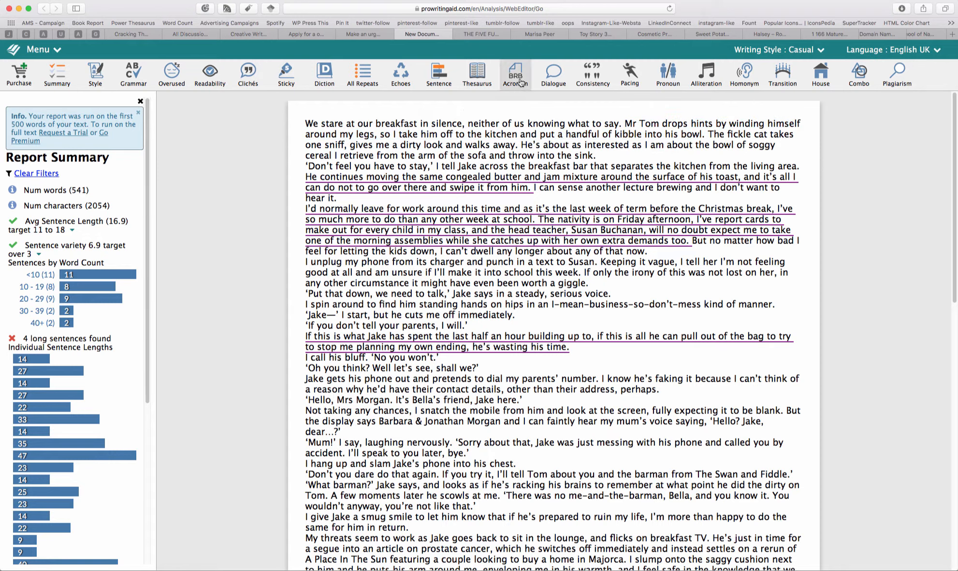
Run the Pacing and Alliteration checks and examine flagged alliterations such as "breakfast bar" and "hands on hips"
{"action": "left_click", "coordinate": [631, 74]}
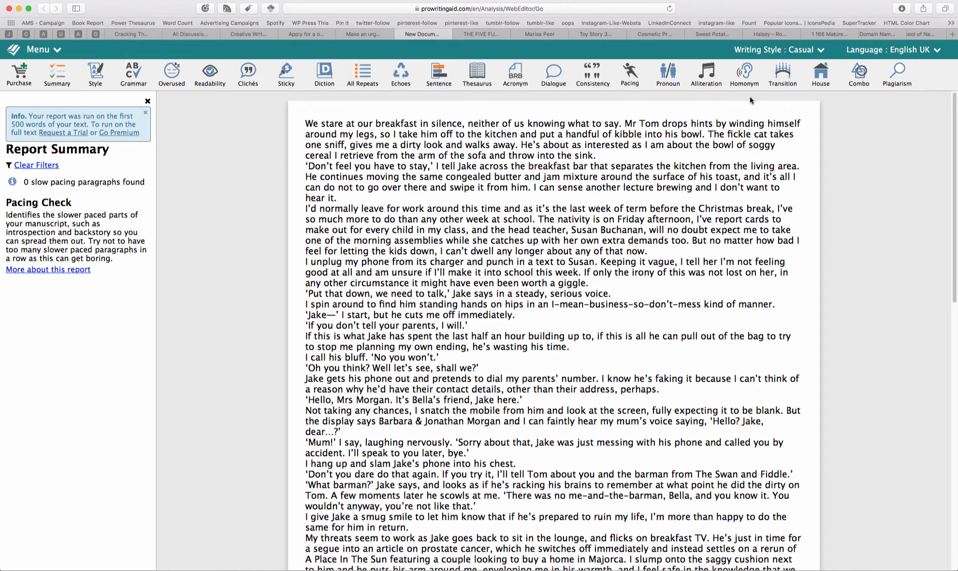
{"action": "left_click", "coordinate": [710, 76]}
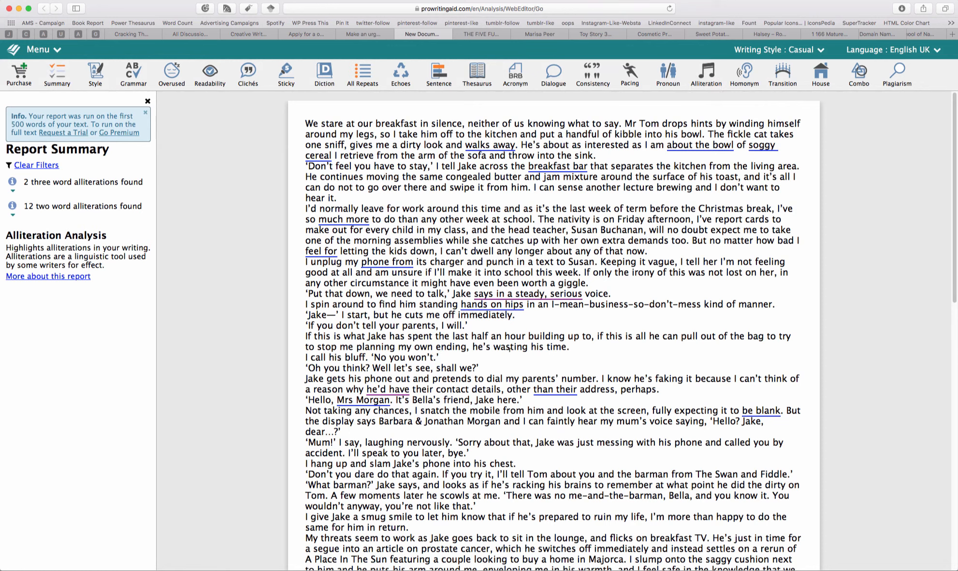
{"action": "left_click", "coordinate": [556, 165]}
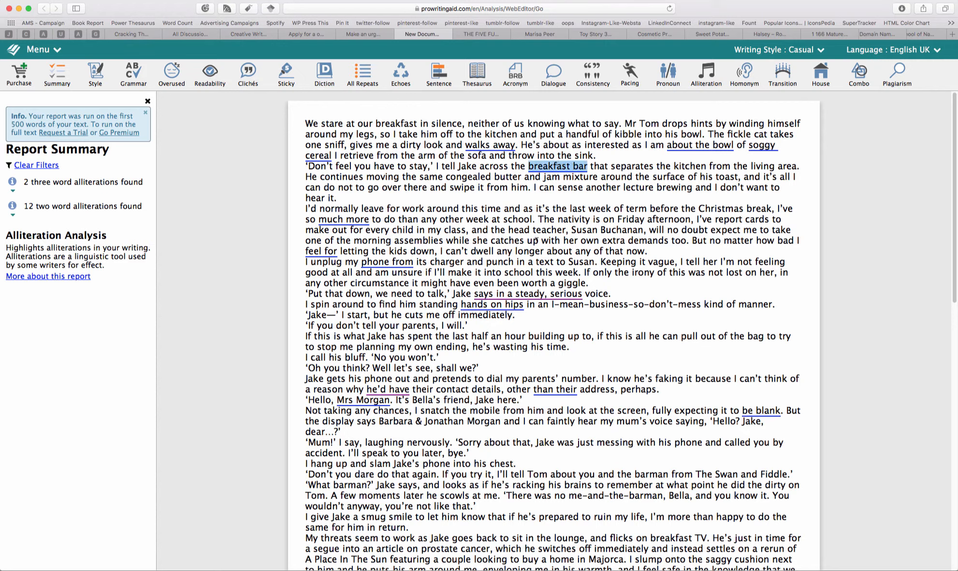
{"action": "left_click", "coordinate": [477, 304]}
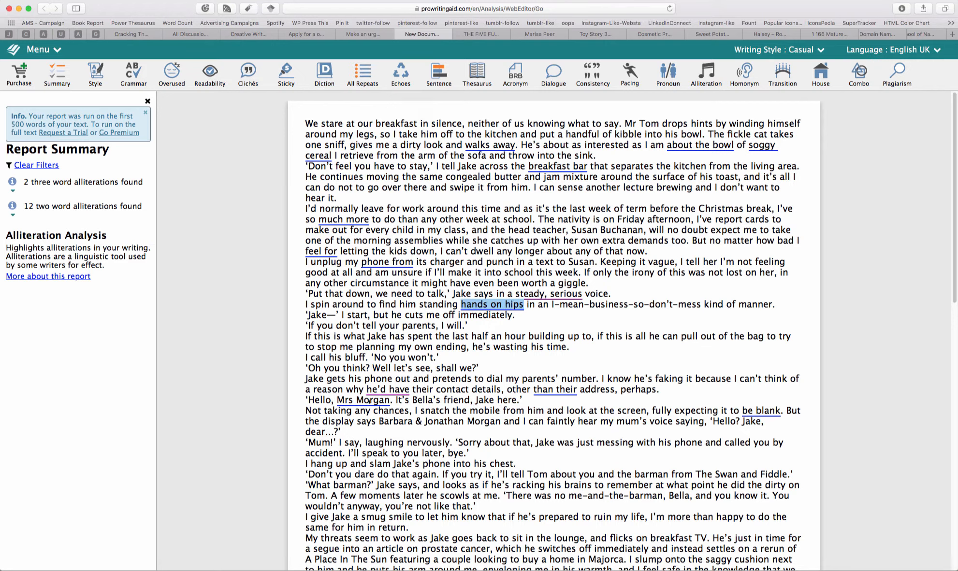
{"action": "left_click", "coordinate": [369, 400]}
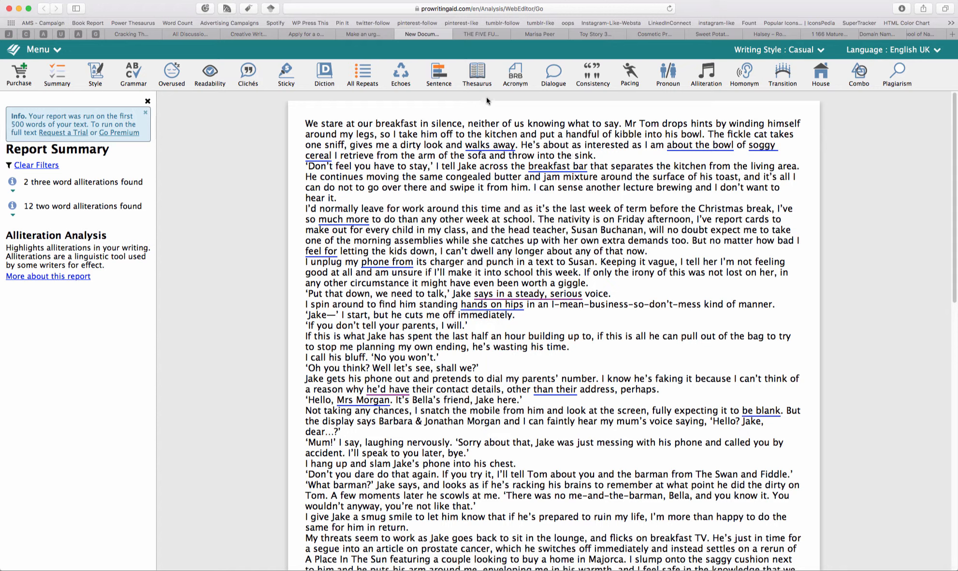
Run the Thesaurus check, list the adjectives, and view the alternatives for "other" in the text
{"action": "left_click", "coordinate": [479, 73]}
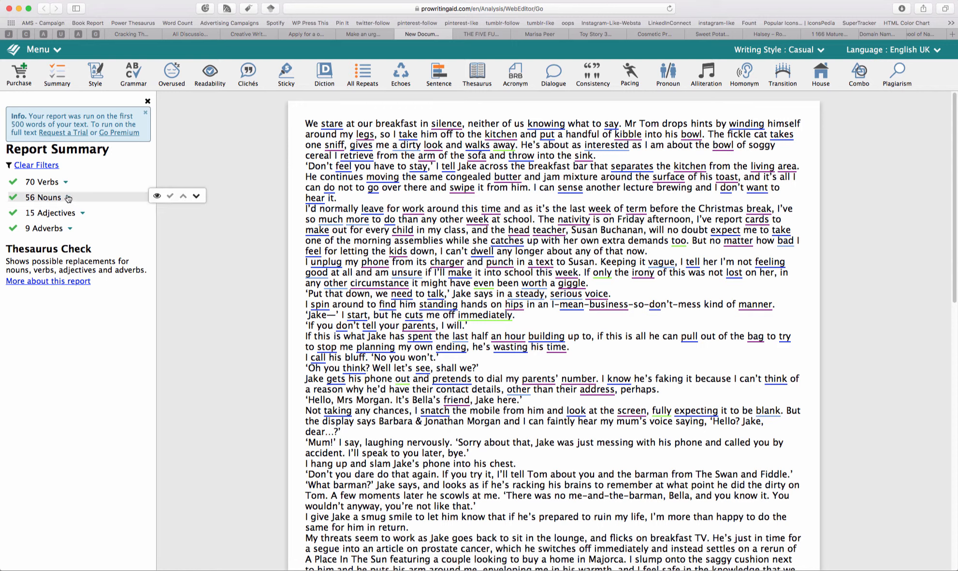
{"action": "left_click", "coordinate": [83, 215]}
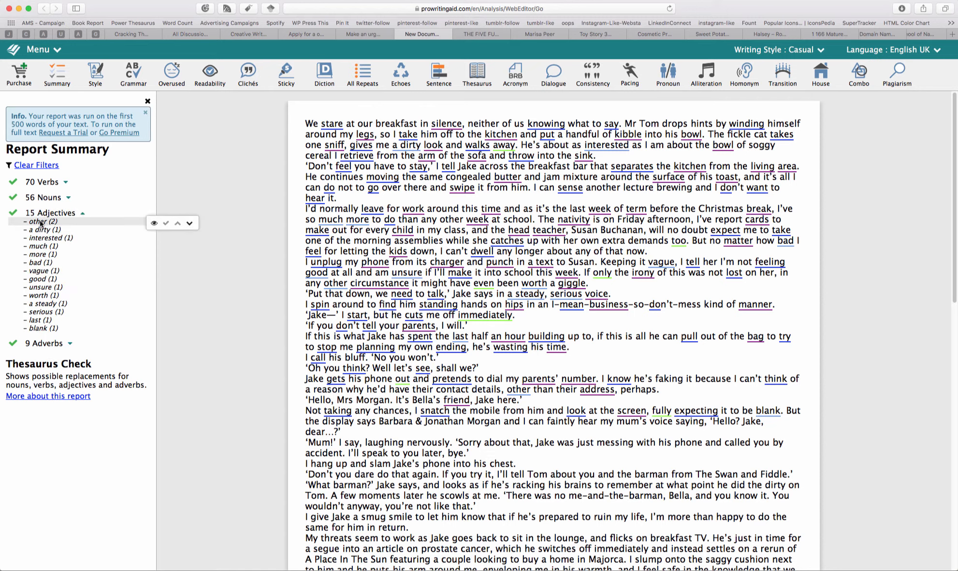
{"action": "left_click", "coordinate": [191, 224]}
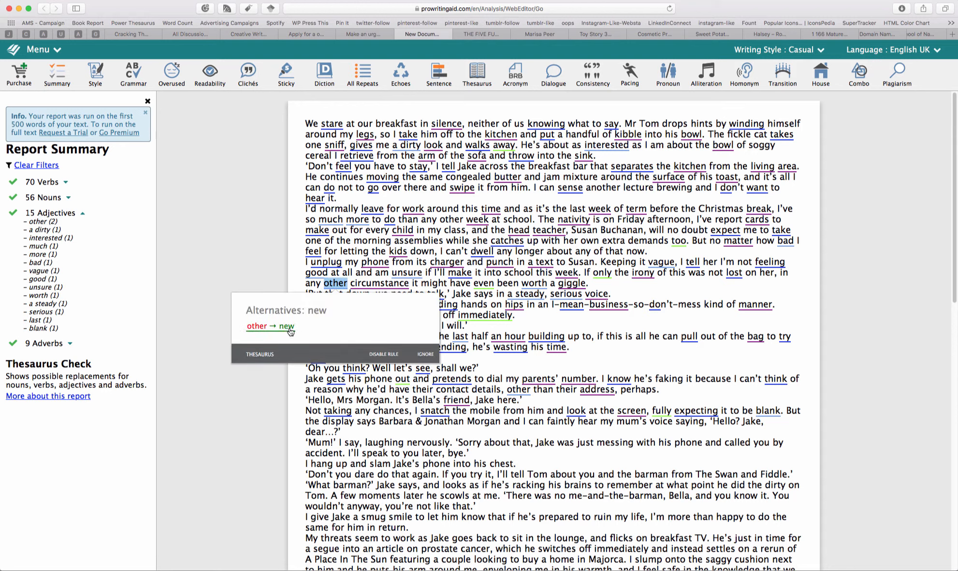
List the verbs, locate "think" in "Oh you think?", and replace it with "reckon"
{"action": "left_click", "coordinate": [66, 183]}
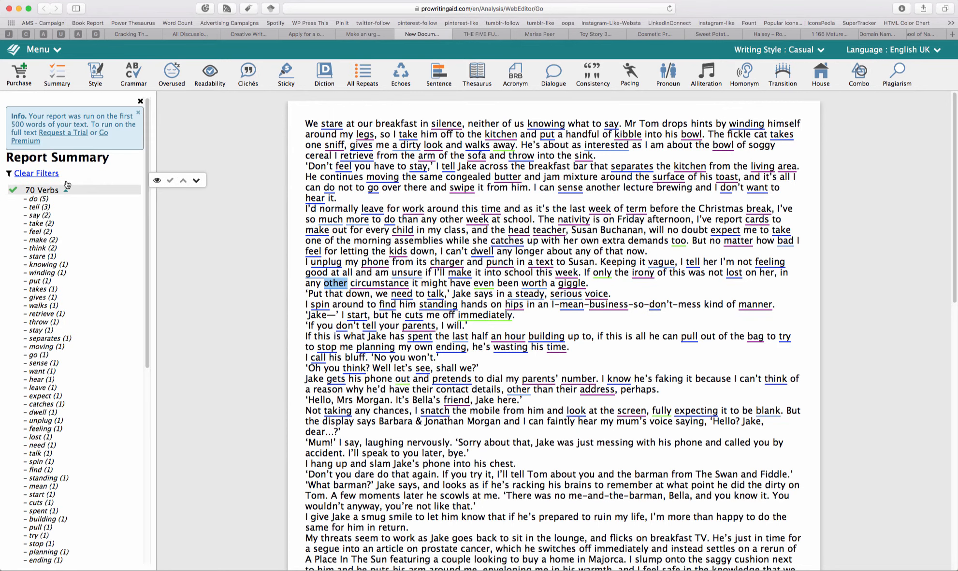
{"action": "scroll", "coordinate": [109, 291], "scroll_direction": "down", "scroll_amount": 10}
{"action": "scroll", "coordinate": [106, 290], "scroll_direction": "up", "scroll_amount": 8}
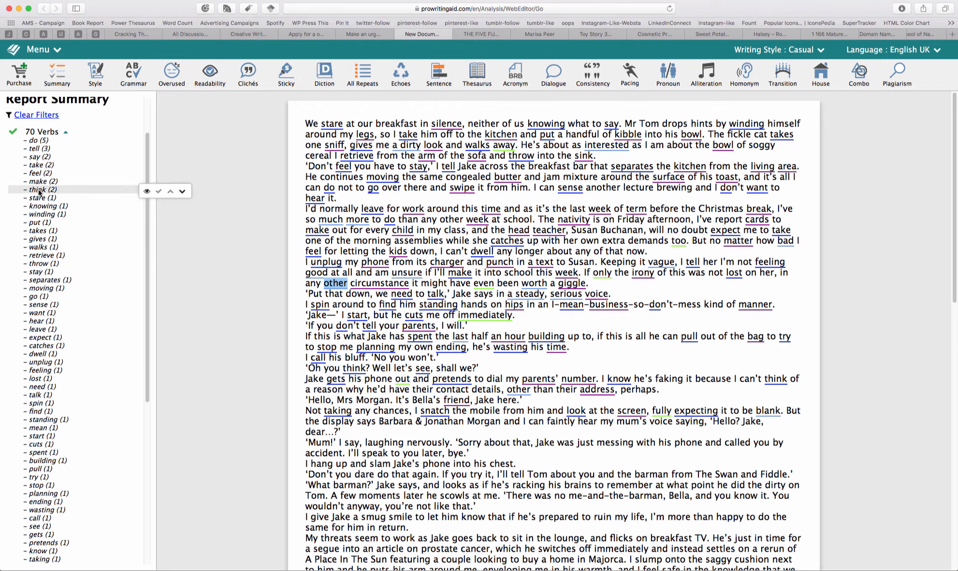
{"action": "left_click", "coordinate": [181, 192]}
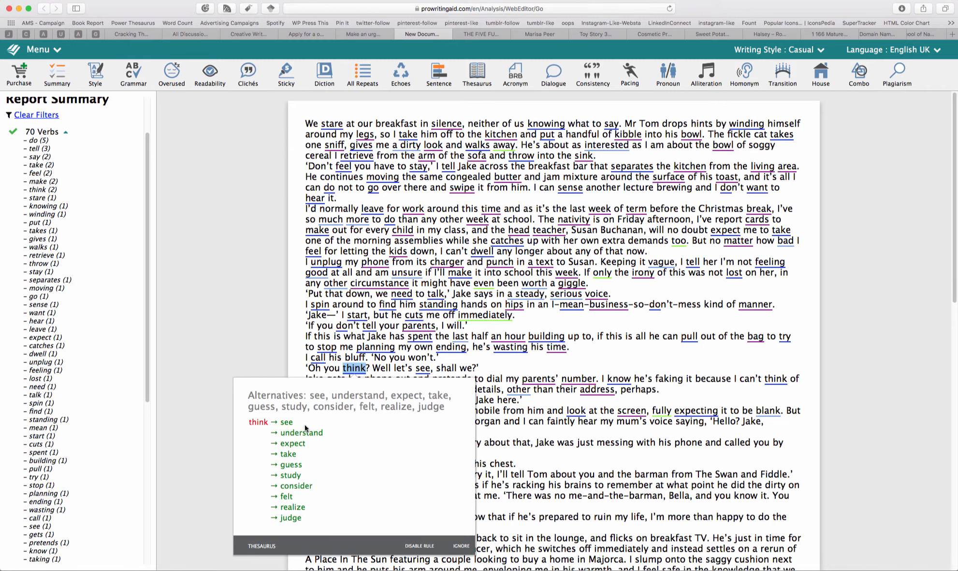
{"action": "double_click", "coordinate": [353, 369]}
{"action": "type", "text": "re"}
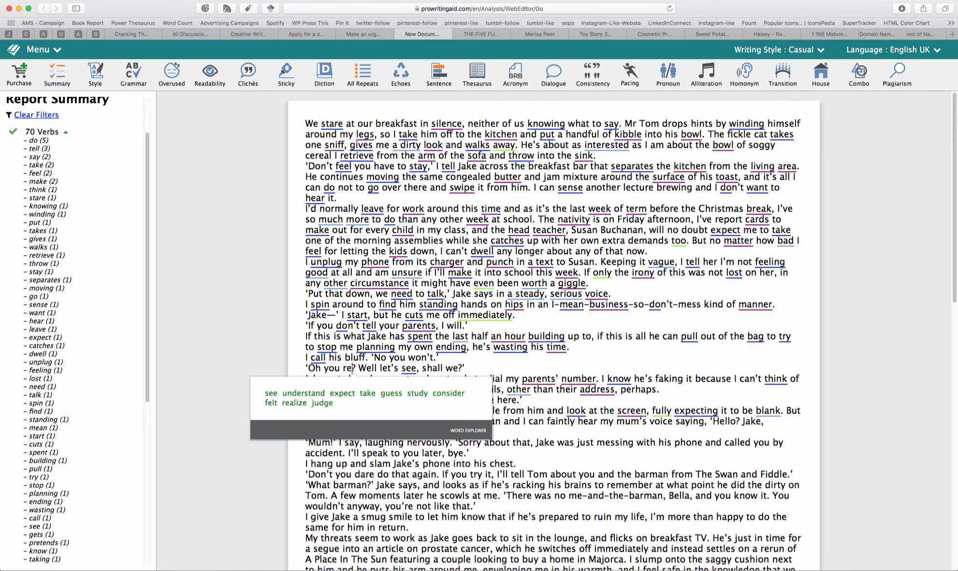
{"action": "type", "text": "ckon"}
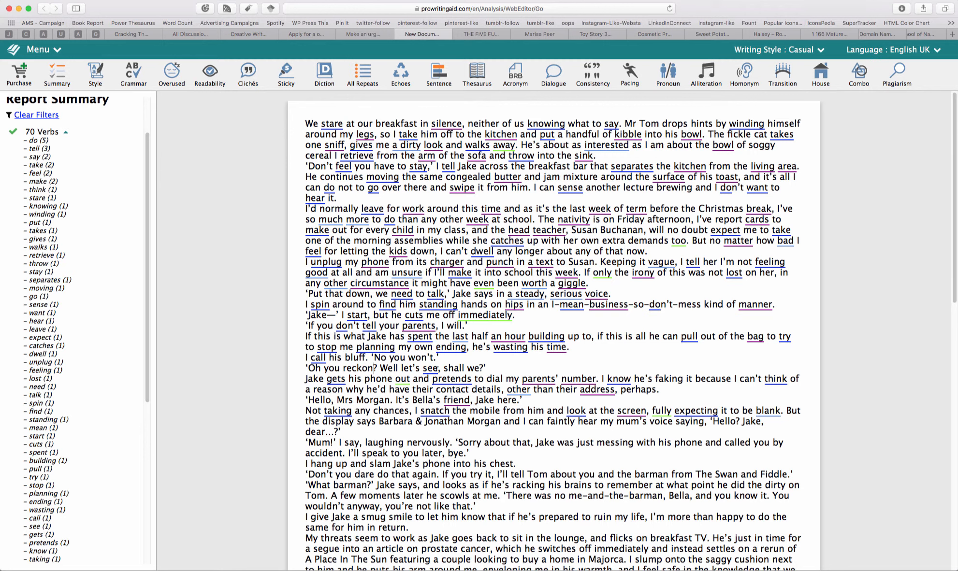
List the nouns and replace "separates" in the breakfast bar sentence with the suggested alternative "divides"
{"action": "mouse_move", "coordinate": [54, 146]}
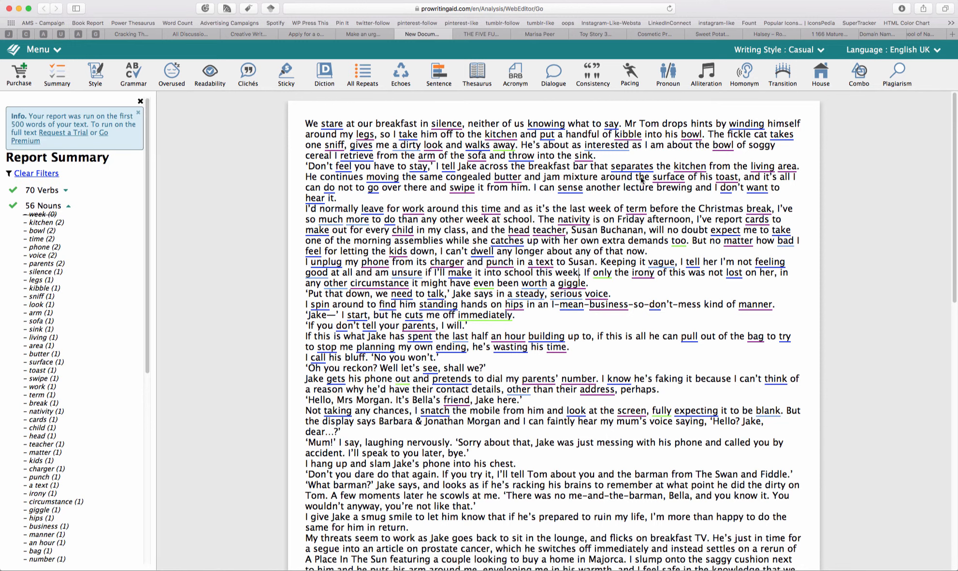
{"action": "mouse_move", "coordinate": [643, 170]}
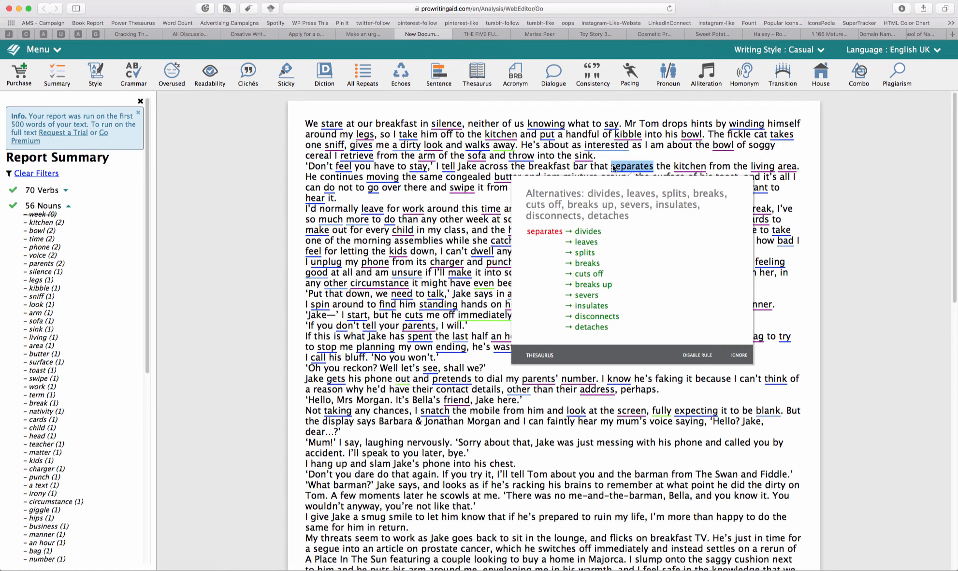
{"action": "left_click", "coordinate": [584, 234]}
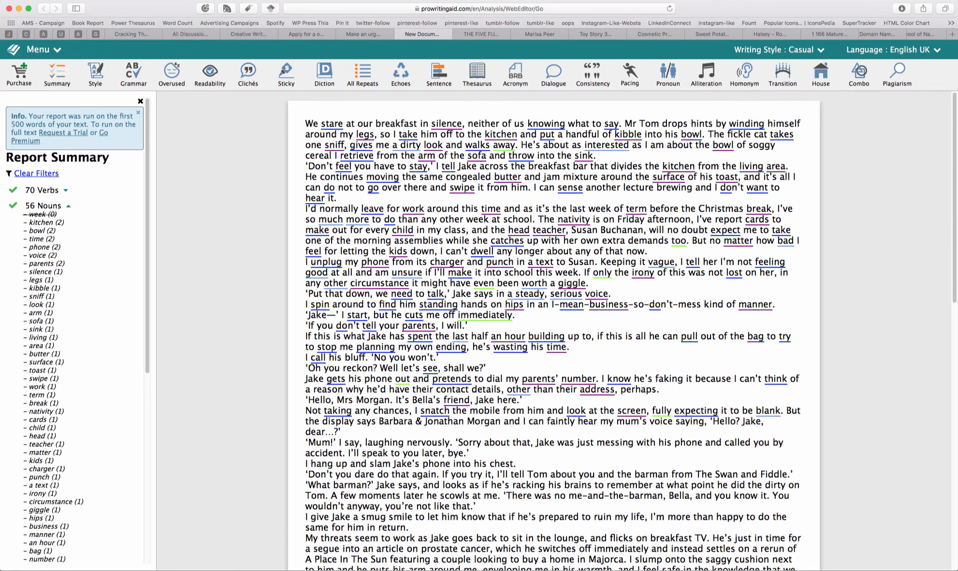
View the alternatives for "term", and replace "moving" in "He continues moving" with the suggestion "pushing"
{"action": "mouse_move", "coordinate": [638, 204]}
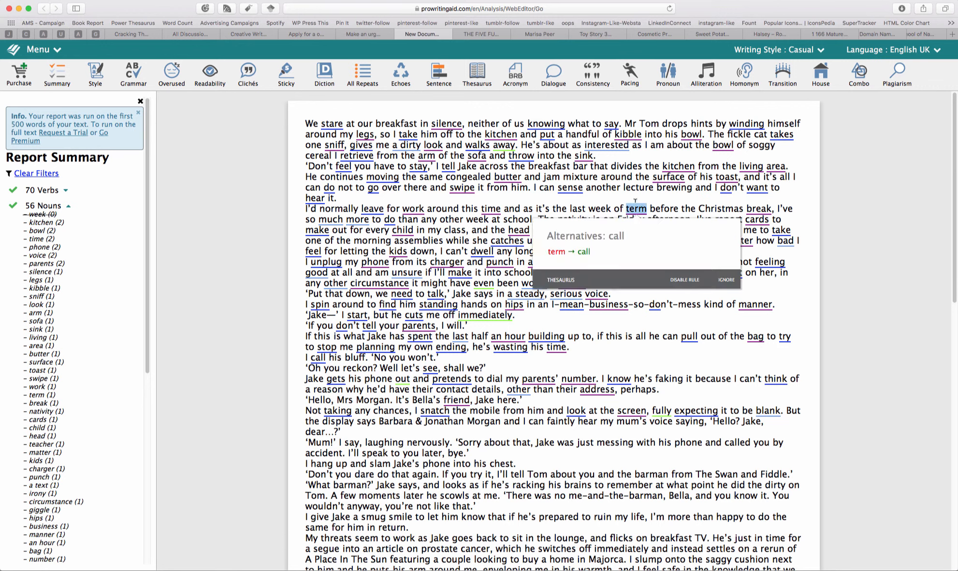
{"action": "mouse_move", "coordinate": [383, 177]}
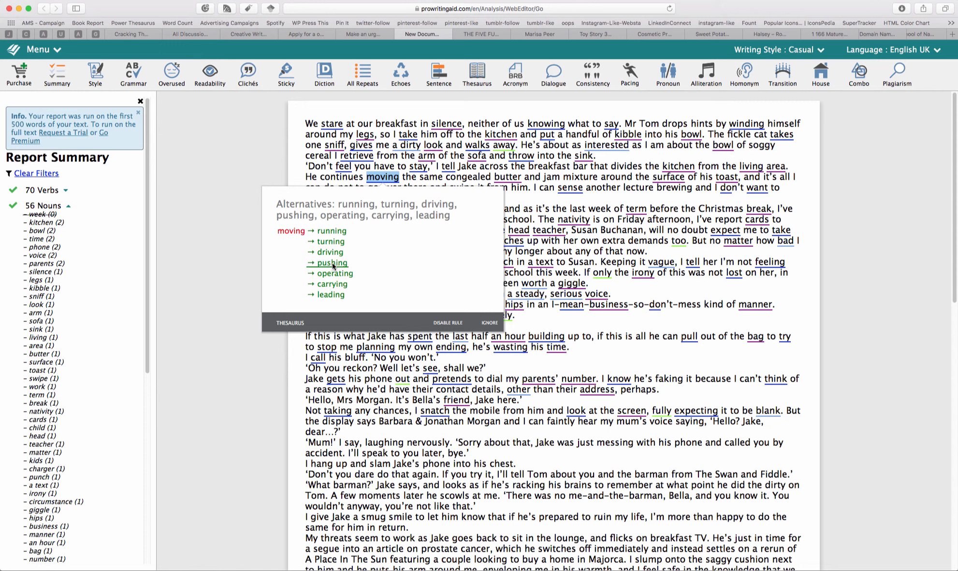
{"action": "left_click", "coordinate": [333, 263]}
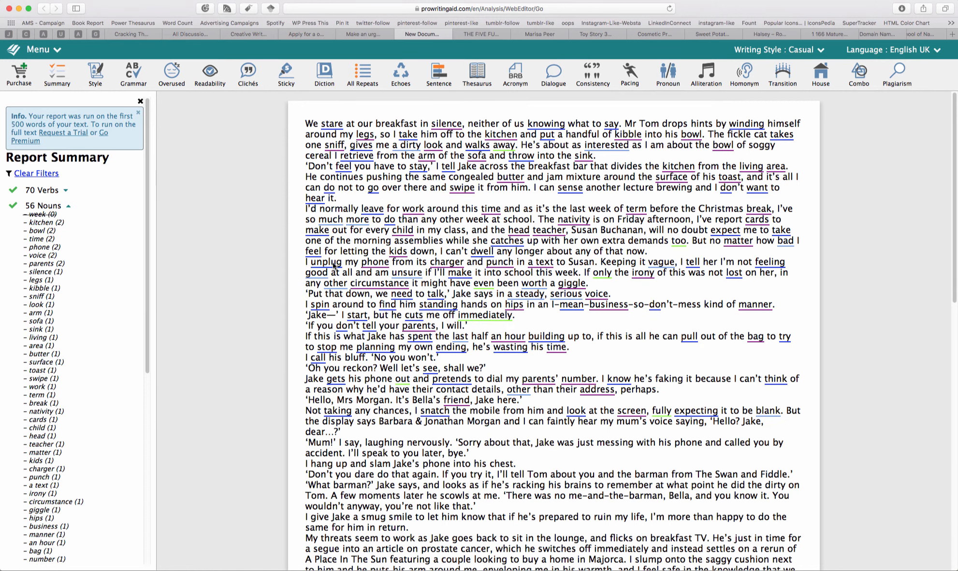
{"action": "left_click", "coordinate": [495, 172]}
Run the Clichés check, list the clichés outside dialogue and the redundancies, and inspect the notes on "hands on" and "reason why"
{"action": "left_click", "coordinate": [248, 73]}
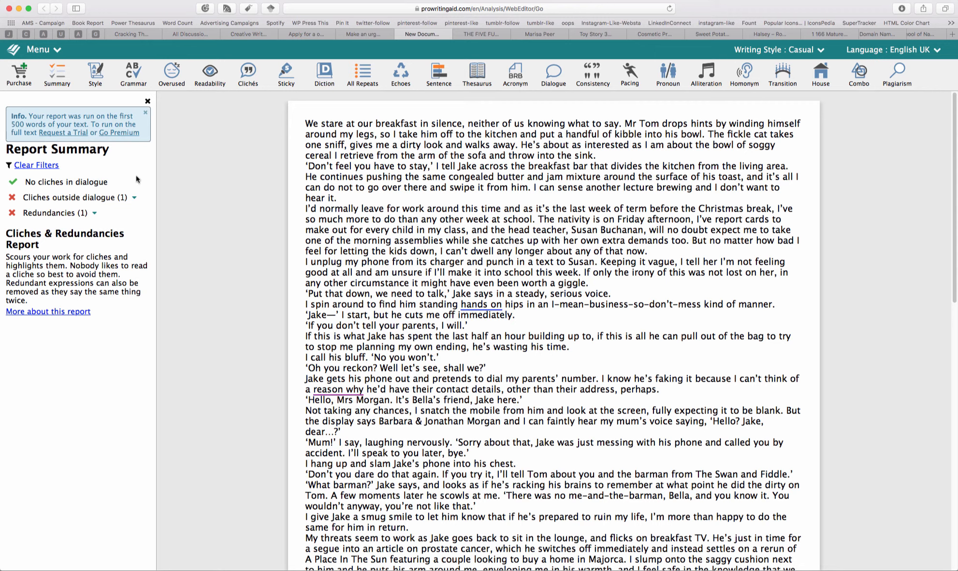
{"action": "left_click", "coordinate": [135, 198]}
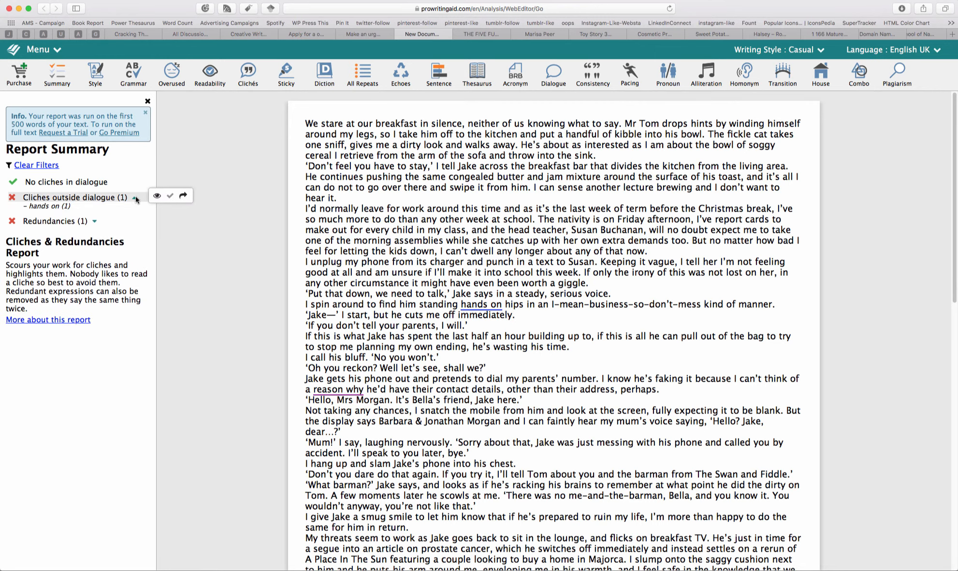
{"action": "left_click", "coordinate": [499, 305]}
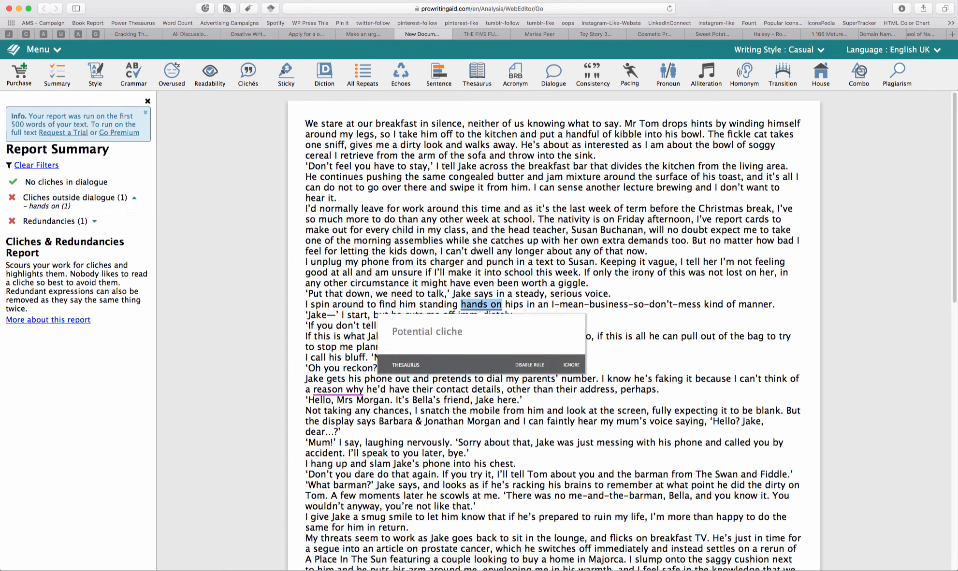
{"action": "left_click", "coordinate": [304, 304]}
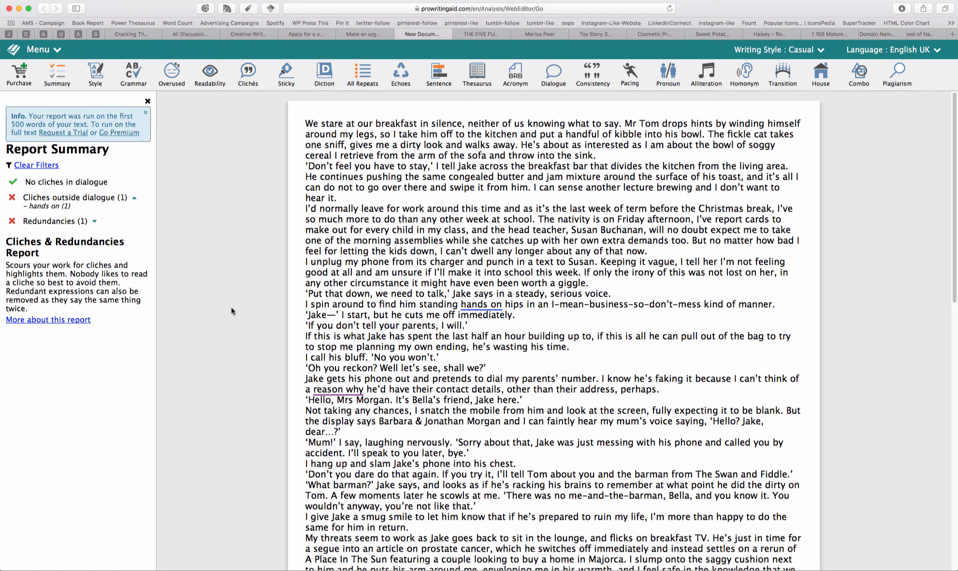
{"action": "left_click", "coordinate": [93, 222]}
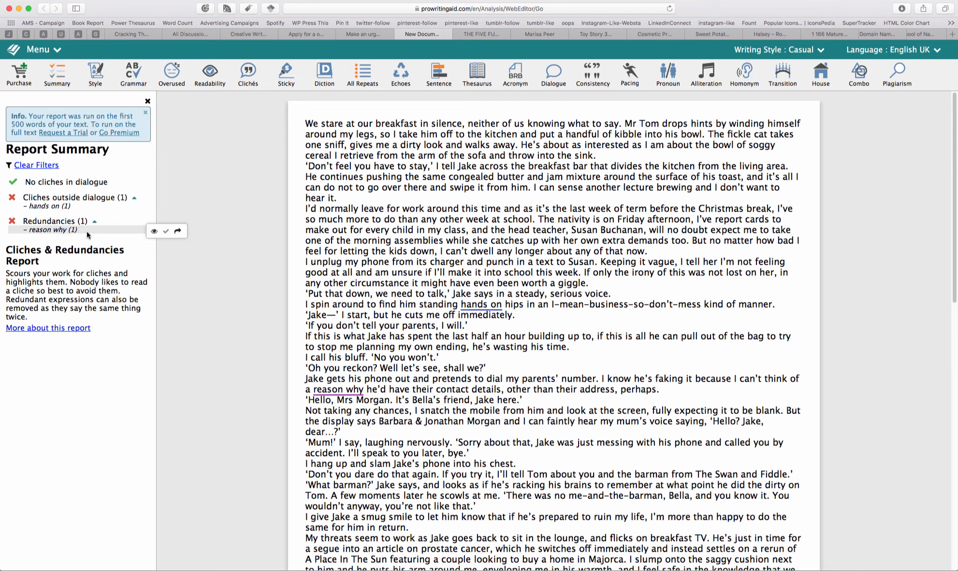
{"action": "left_click", "coordinate": [70, 231]}
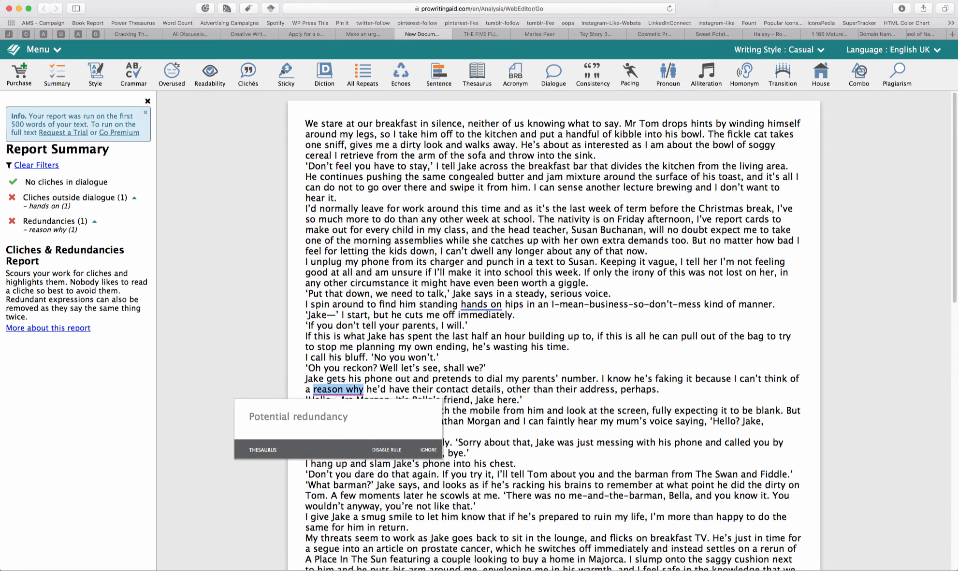
Shorten "I can't think of a reason why" to "I can't think why" and ignore the potential cliché flag on "hands on"
{"action": "left_click", "coordinate": [793, 379]}
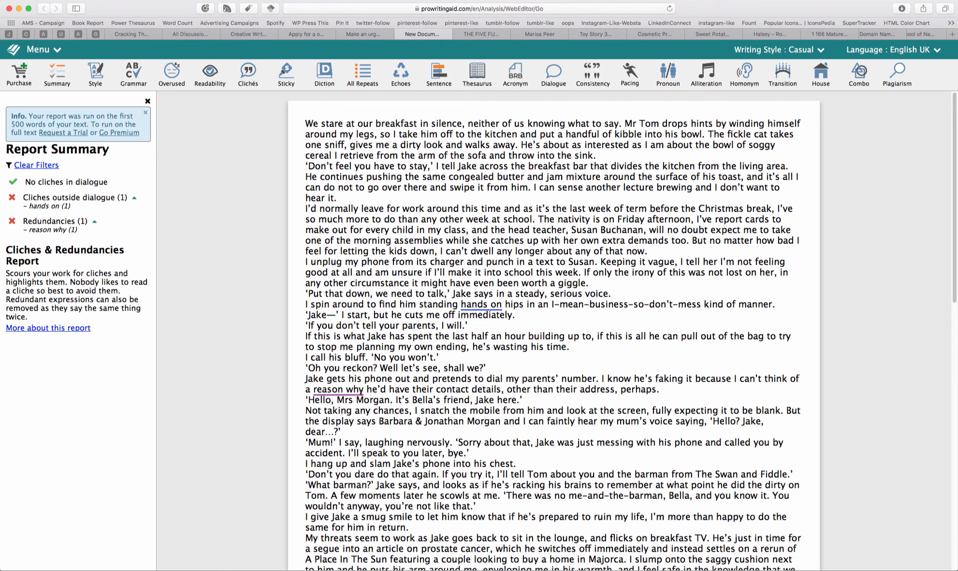
{"action": "left_click", "coordinate": [340, 390]}
{"action": "left_click_drag", "start_coordinate": [344, 390], "coordinate": [791, 382]}
{"action": "key", "text": "BackSpace"}
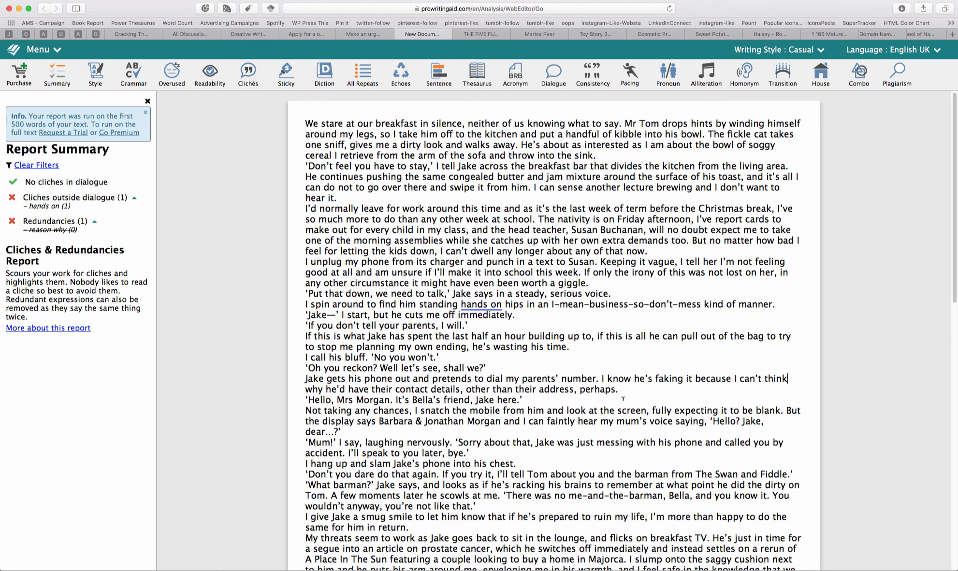
{"action": "mouse_move", "coordinate": [464, 304]}
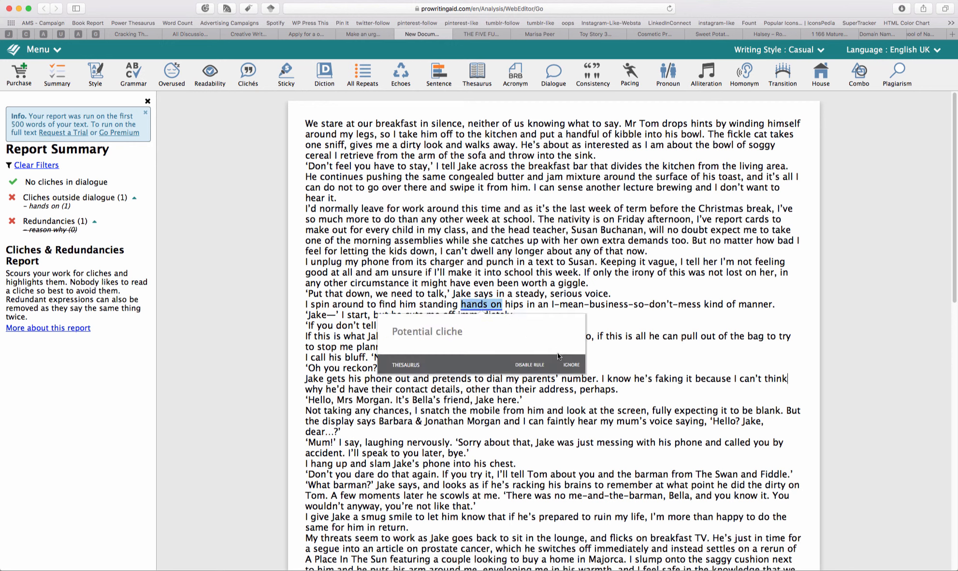
{"action": "left_click", "coordinate": [578, 372]}
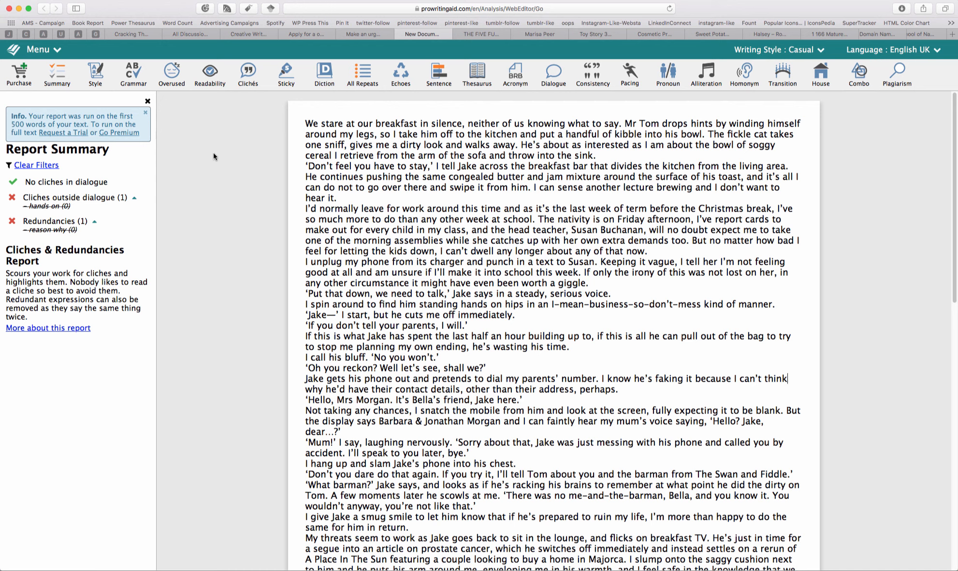
{"action": "left_click_drag", "start_coordinate": [306, 124], "coordinate": [775, 427]}
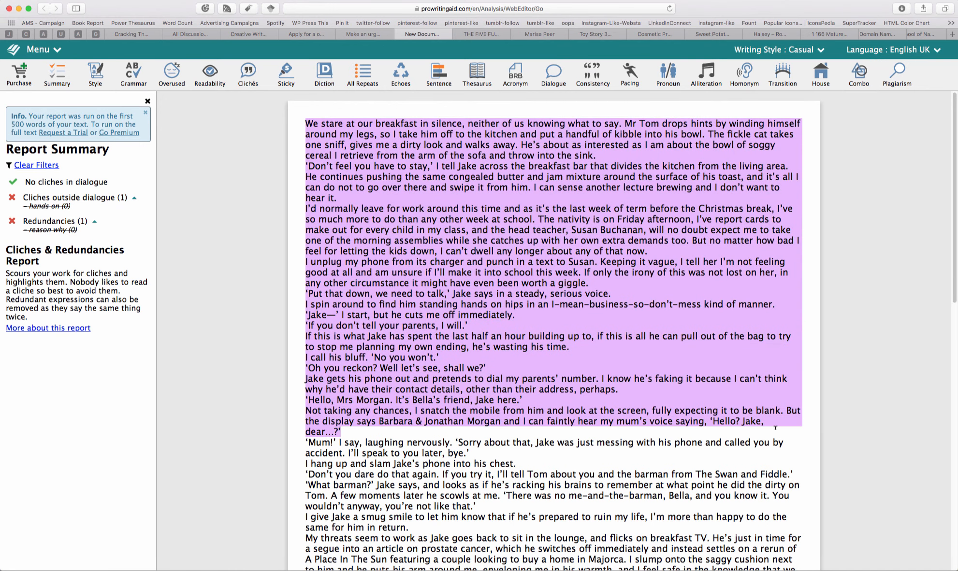
{"action": "left_click", "coordinate": [486, 324]}
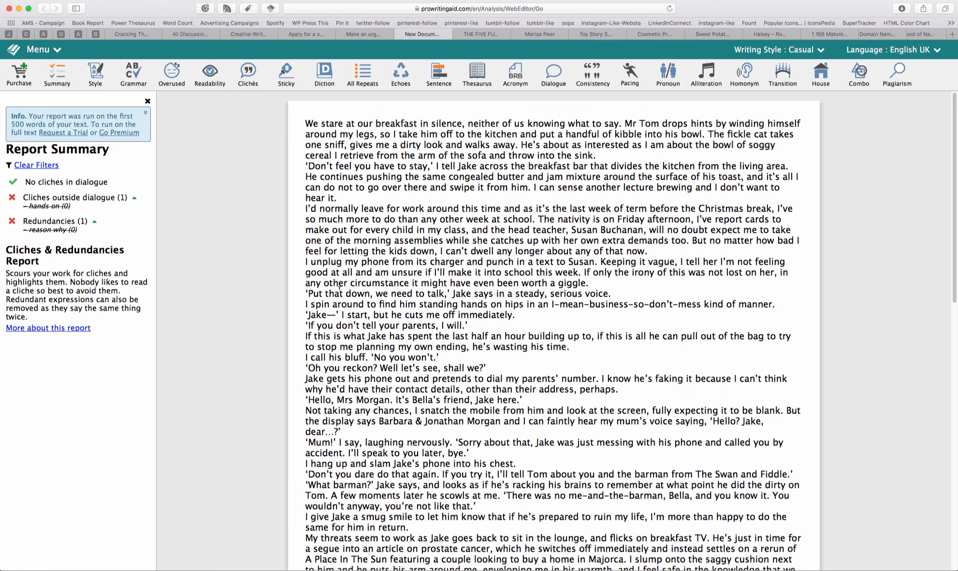
{"action": "scroll", "coordinate": [224, 284], "scroll_direction": "down", "scroll_amount": 10}
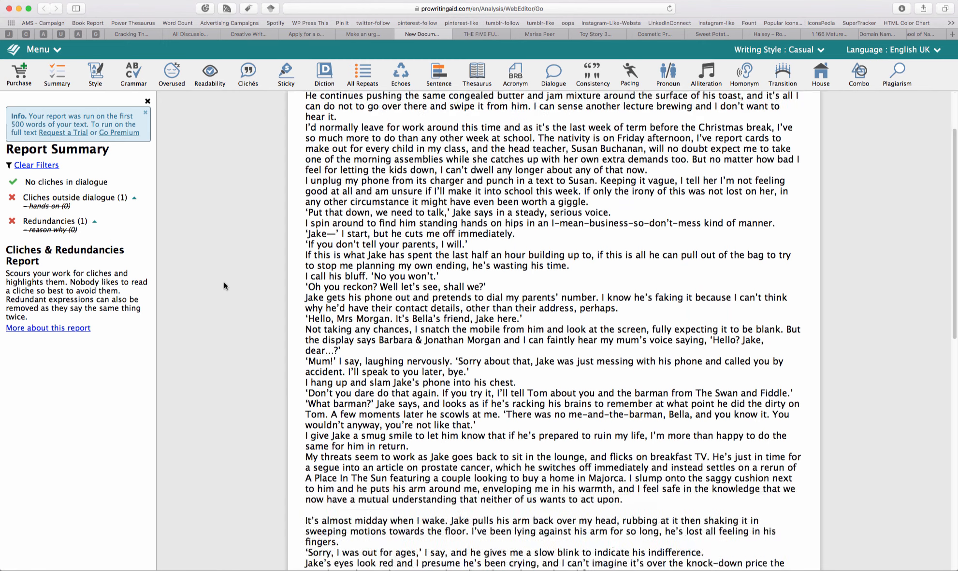
{"action": "scroll", "coordinate": [224, 282], "scroll_direction": "up", "scroll_amount": 10}
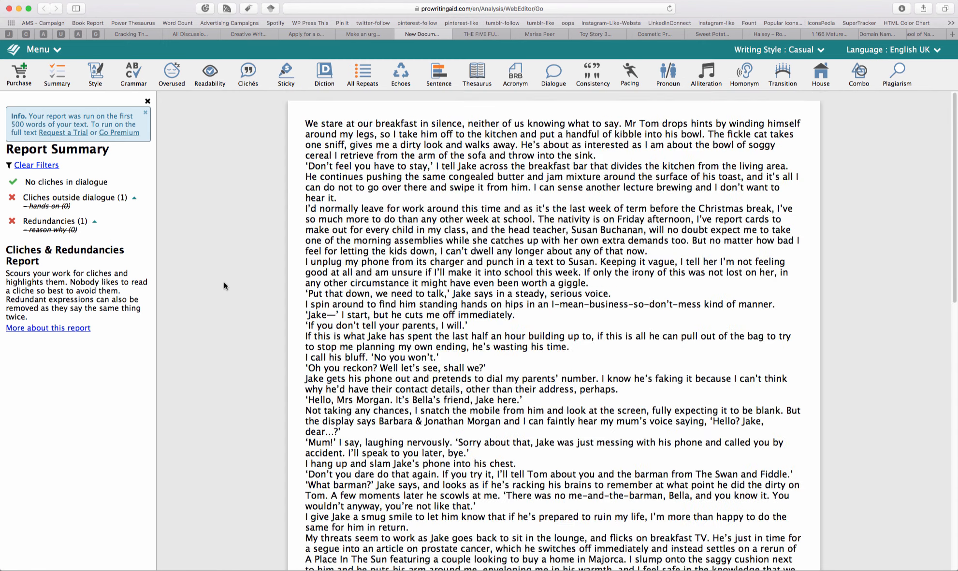